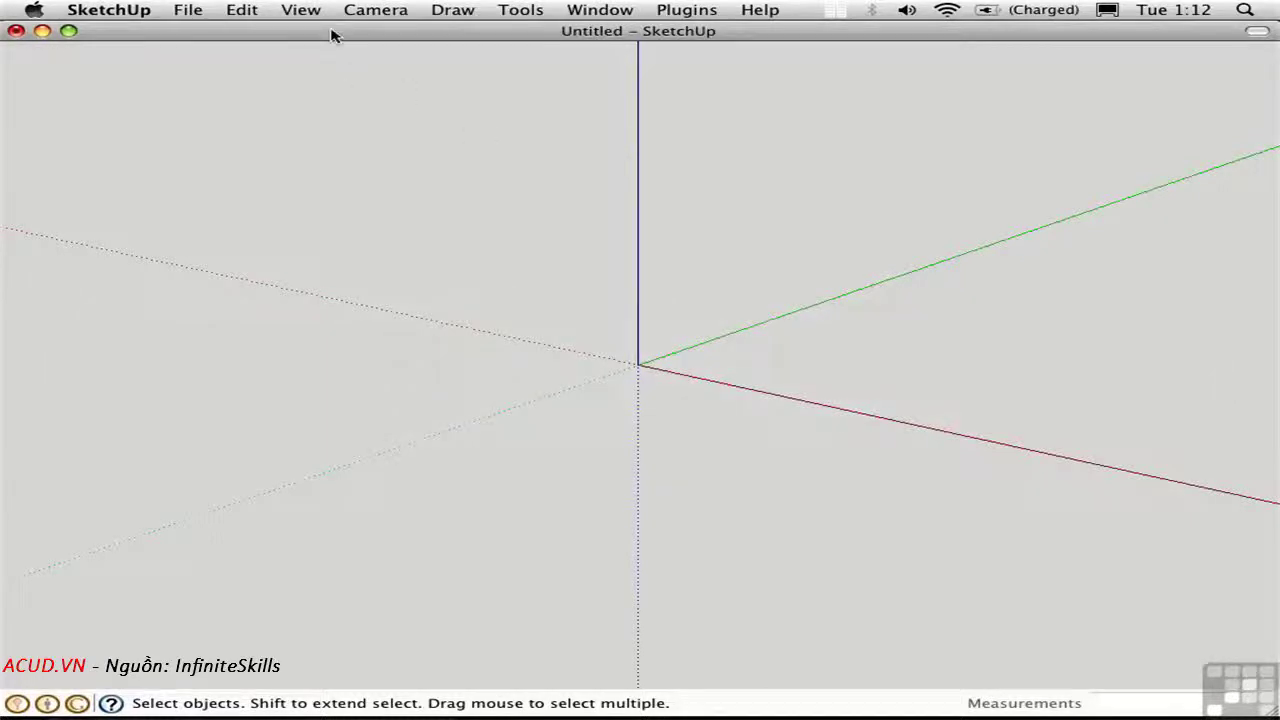
# - Open the View menu to reach the Tool Palettes submenu
pyautogui.click(303, 10)
# - Show the Google tool palette and fetch the current Google Earth view, dismissing the altitude alert
pyautogui.moveTo(320, 37)
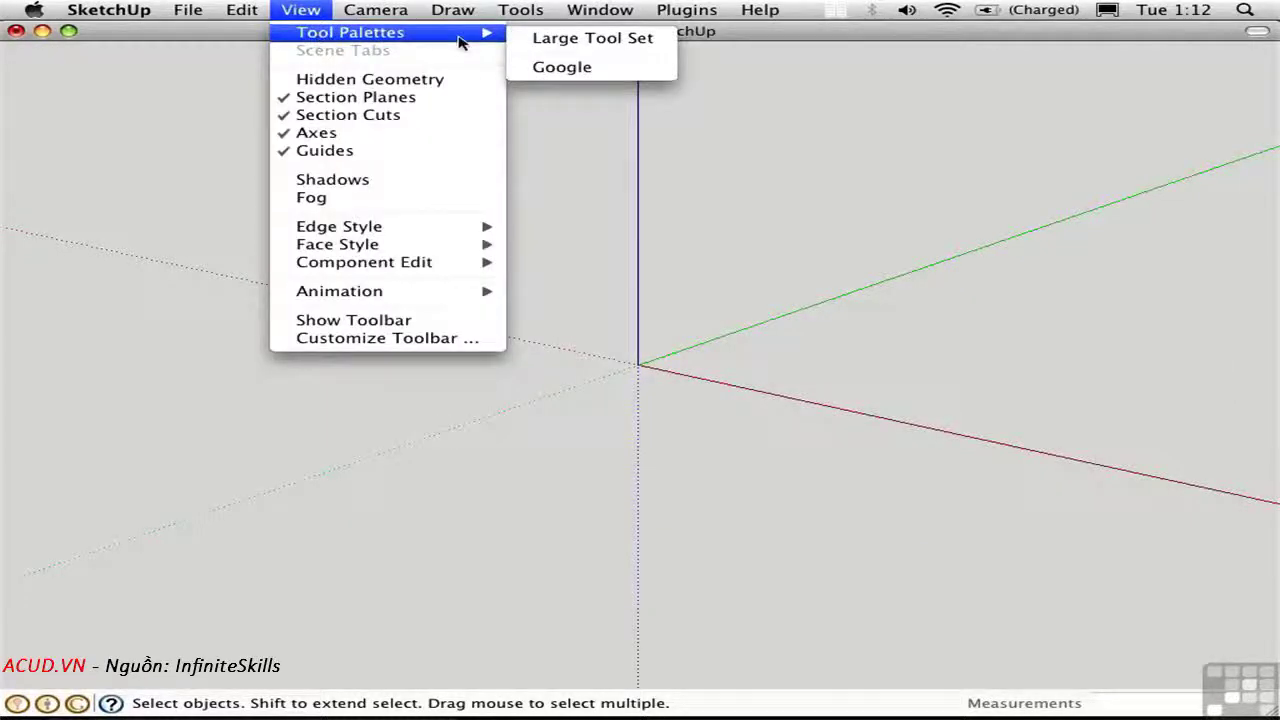
pyautogui.click(560, 67)
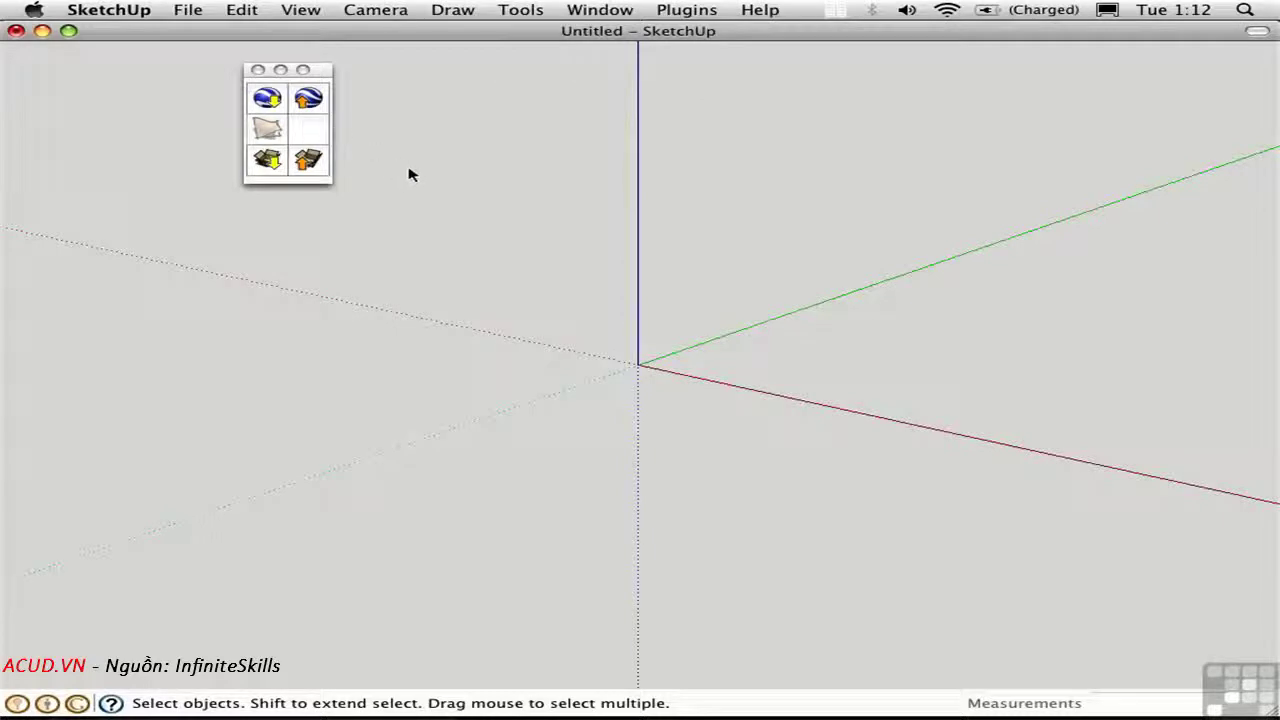
pyautogui.click(265, 100)
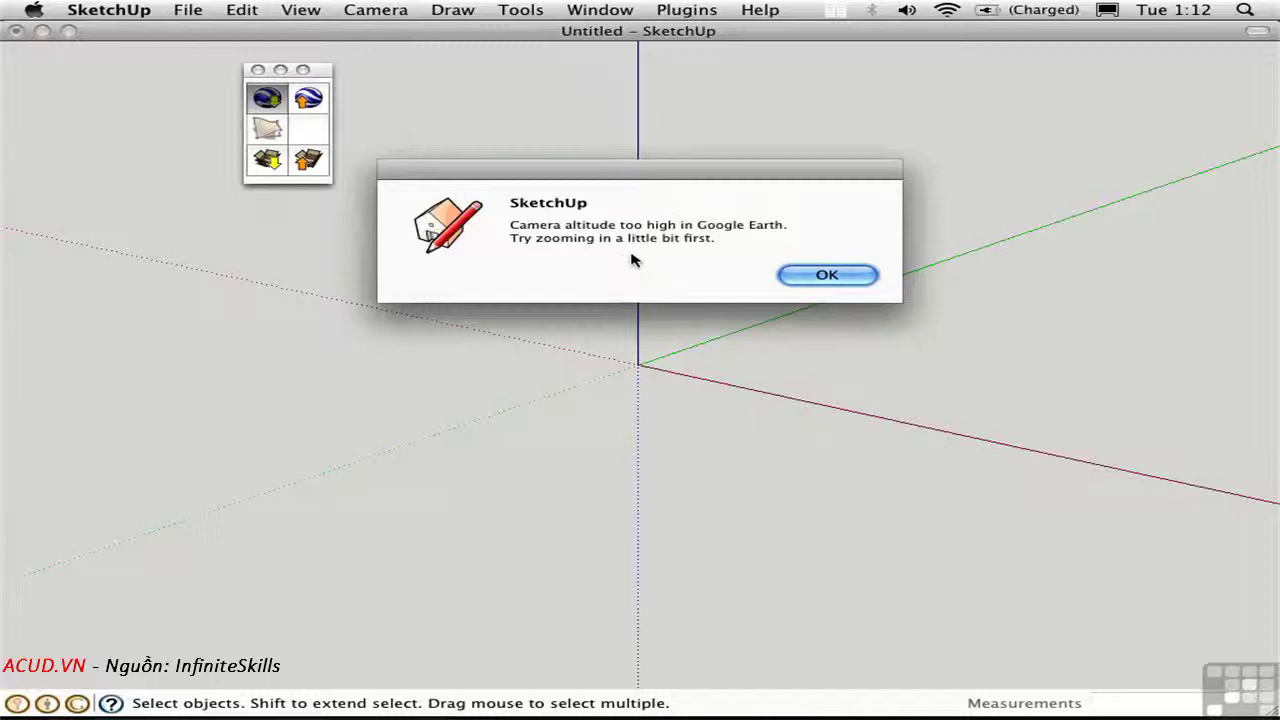
pyautogui.click(826, 276)
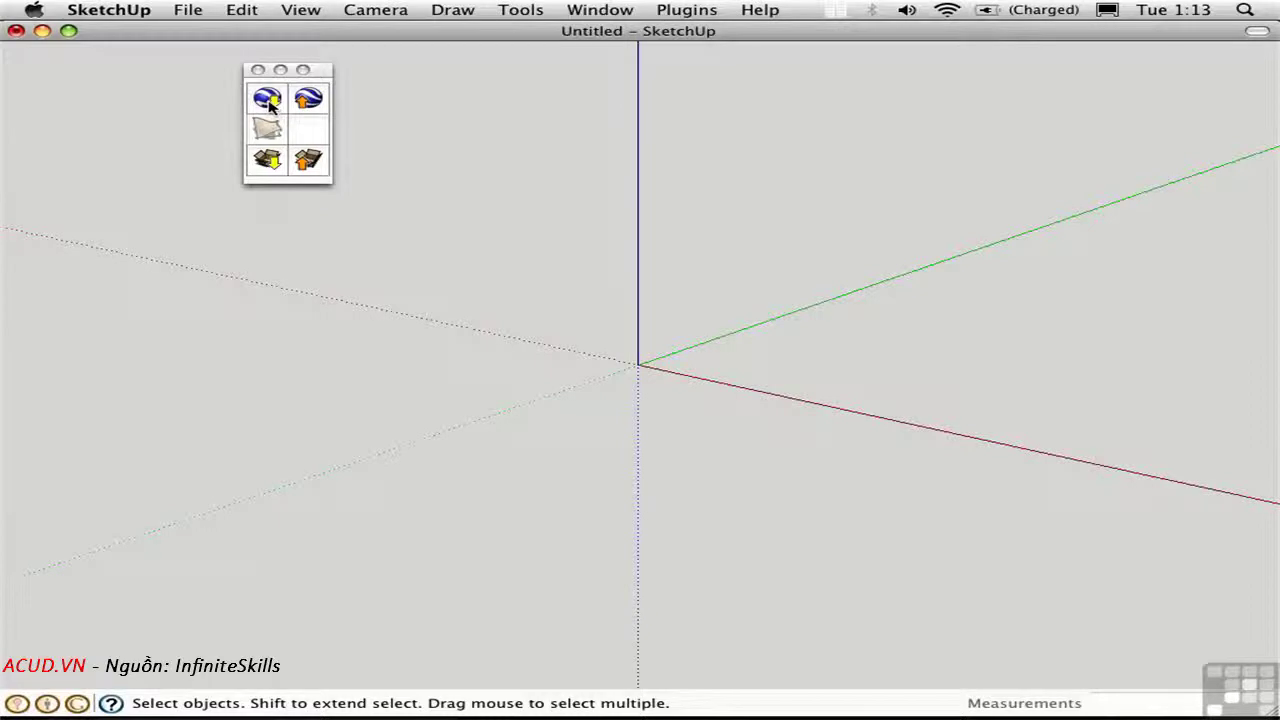
# - Import the Google Earth snapshot of the White House area and zoom in over it
pyautogui.click(267, 100)
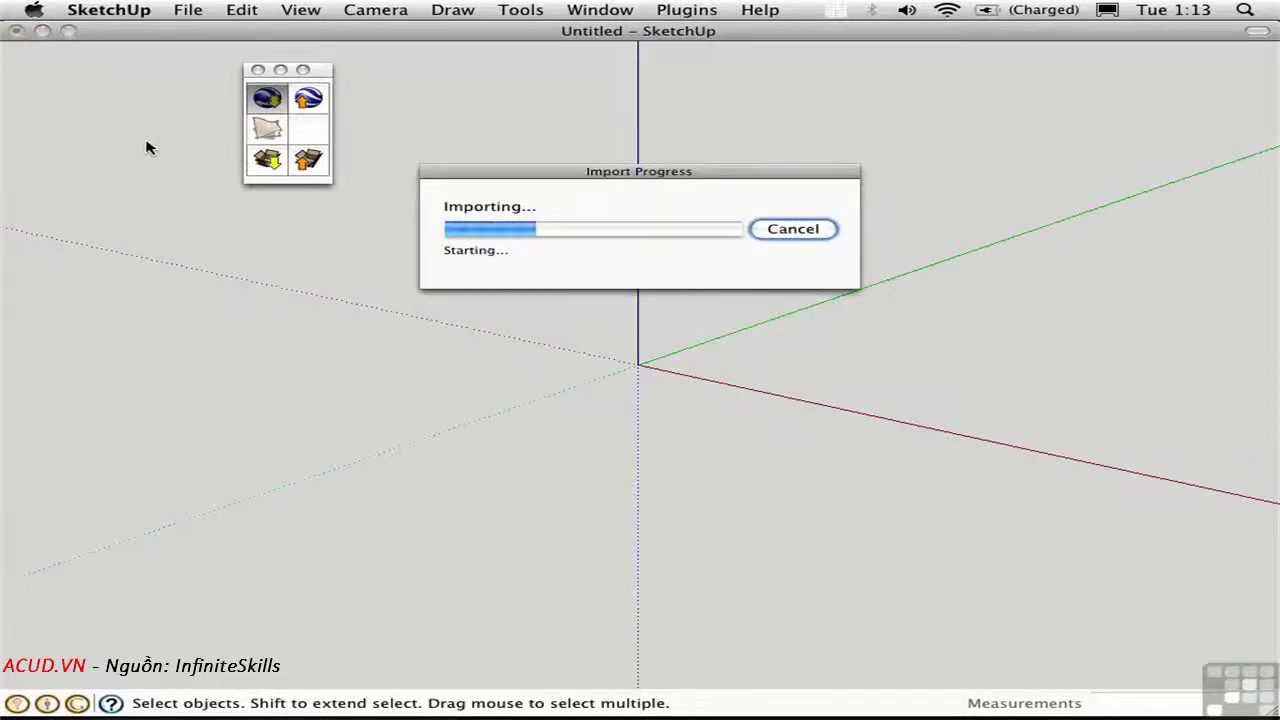
pyautogui.moveTo(694, 357); pyautogui.dragTo(716, 518, button='middle')
pyautogui.scroll(5, 716, 518)
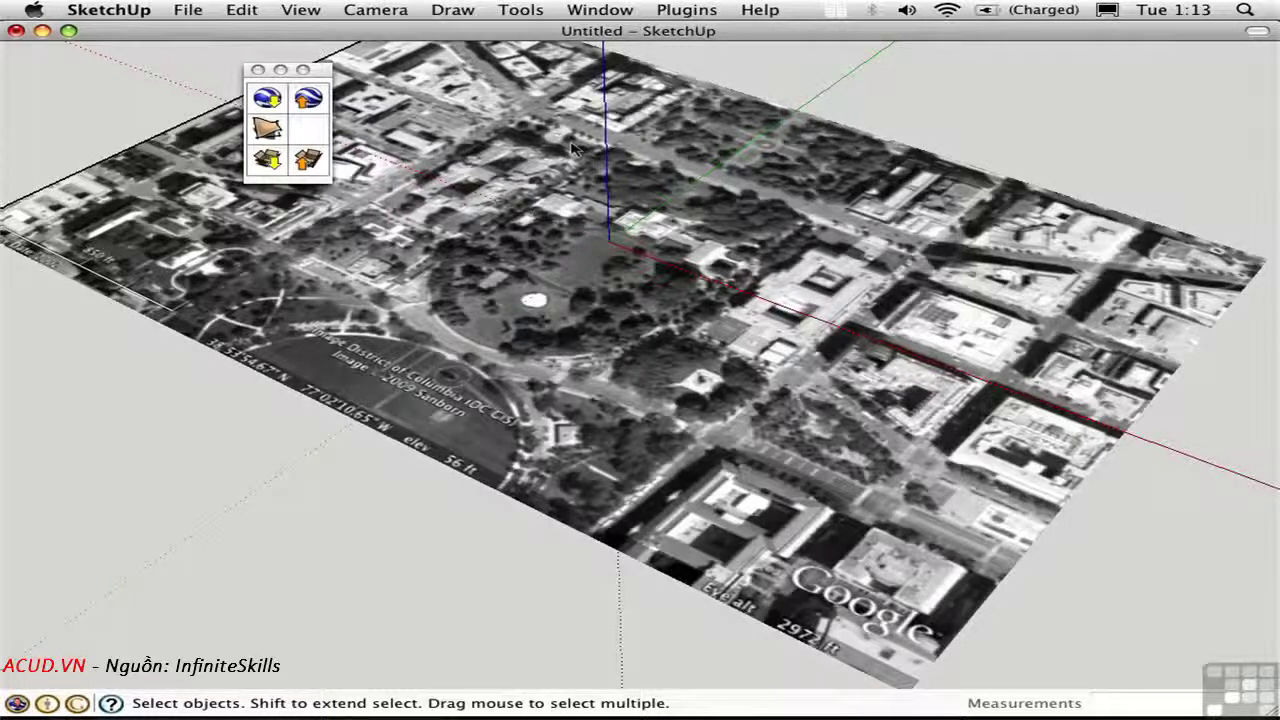
pyautogui.click(600, 10)
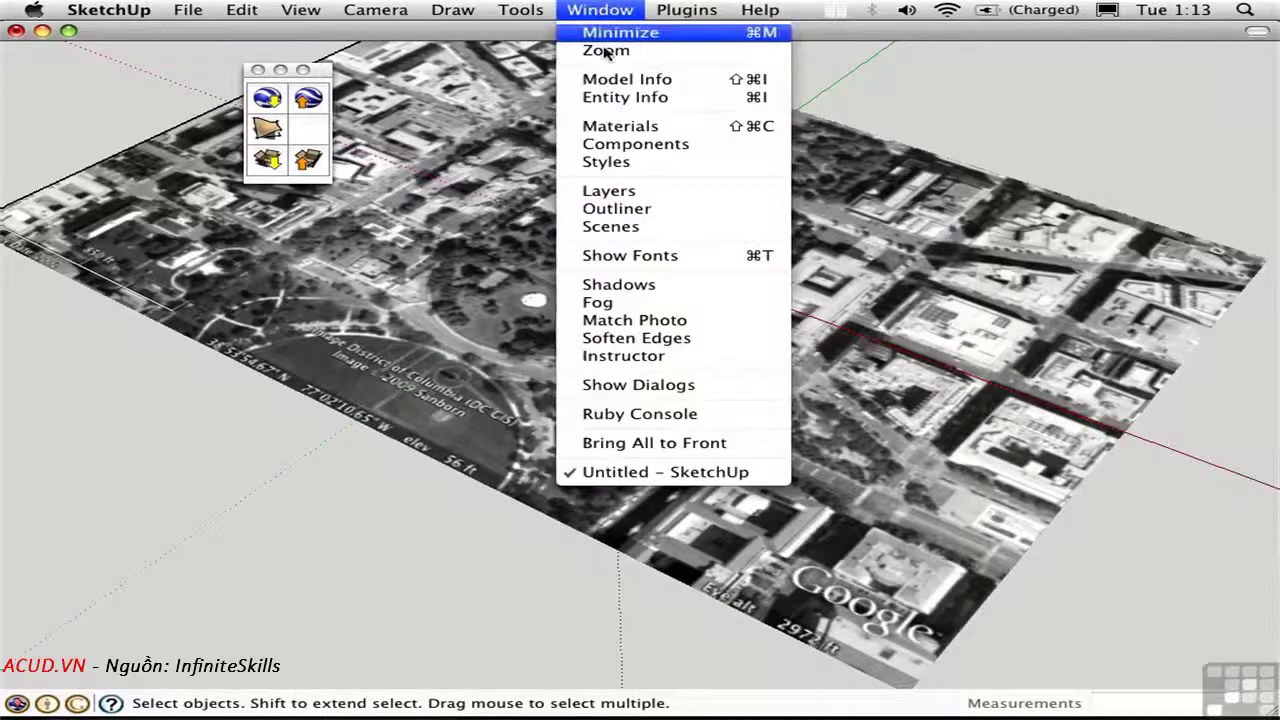
# - Show the Google Earth Terrain layer, hide the Snapshot layer, and toggle terrain to compare
pyautogui.click(607, 190)
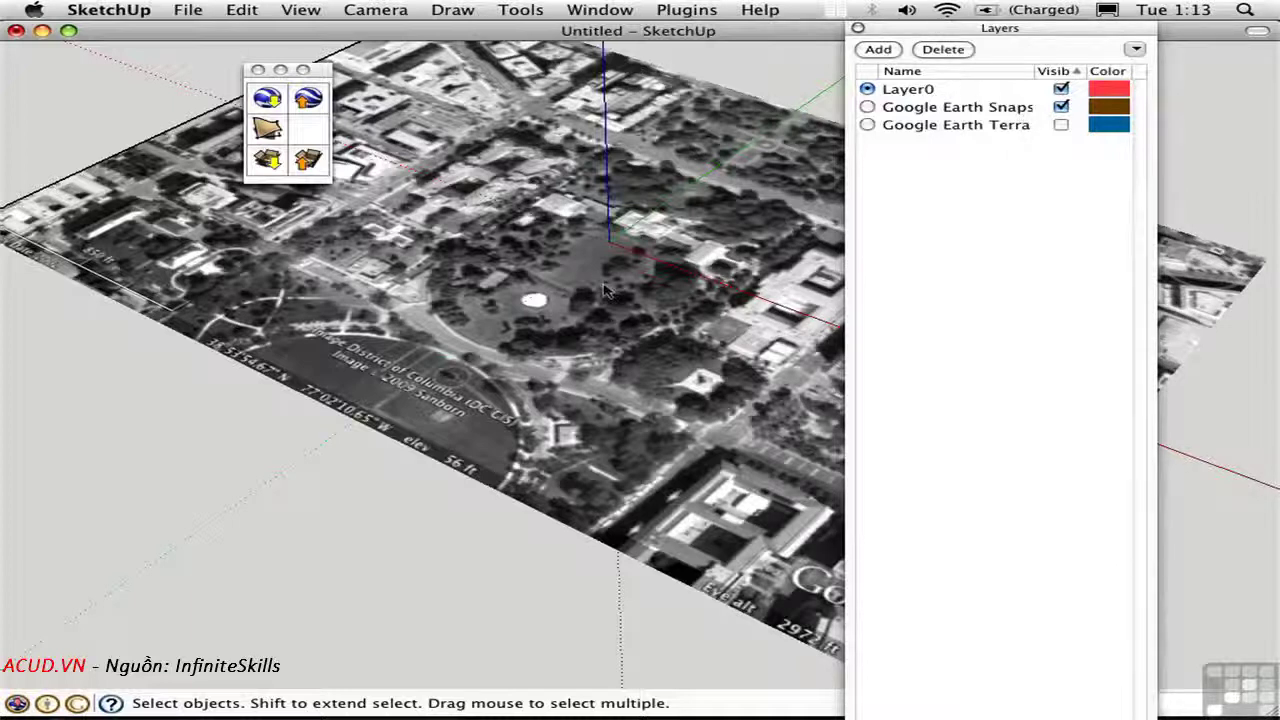
pyautogui.click(1061, 125)
pyautogui.click(1061, 107)
pyautogui.moveTo(560, 220); pyautogui.dragTo(500, 300, button='middle')
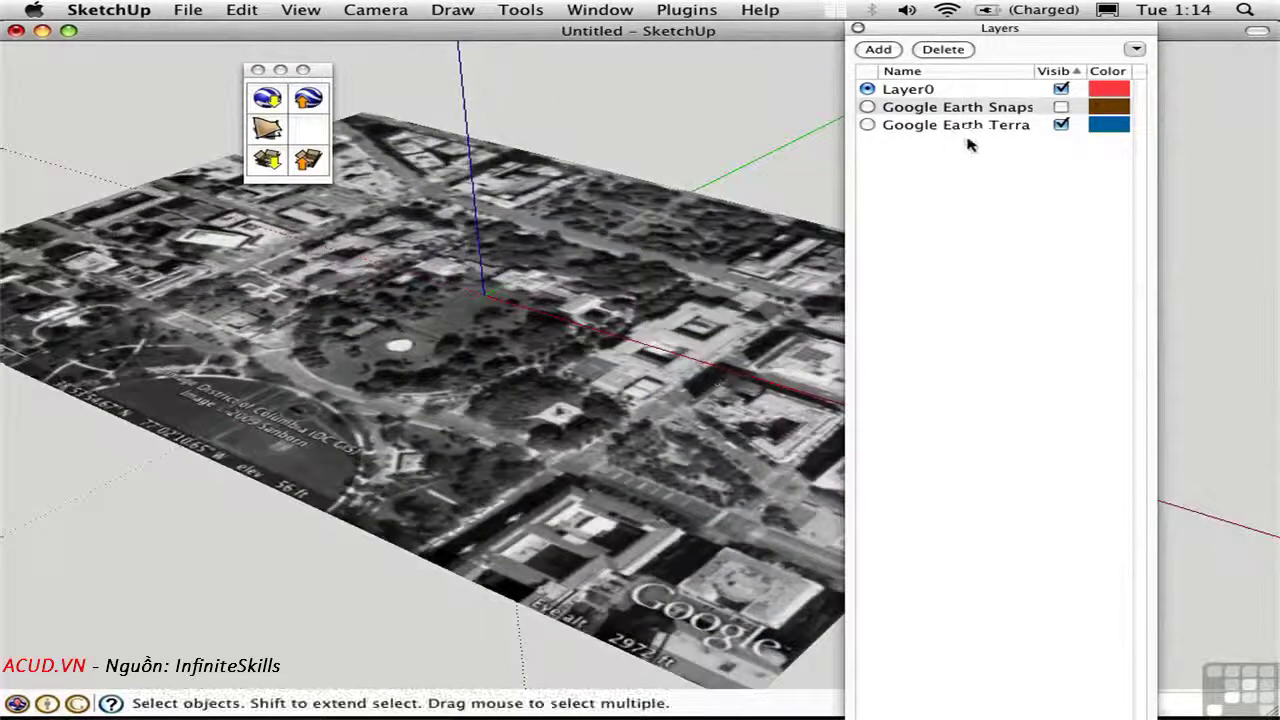
pyautogui.click(266, 130)
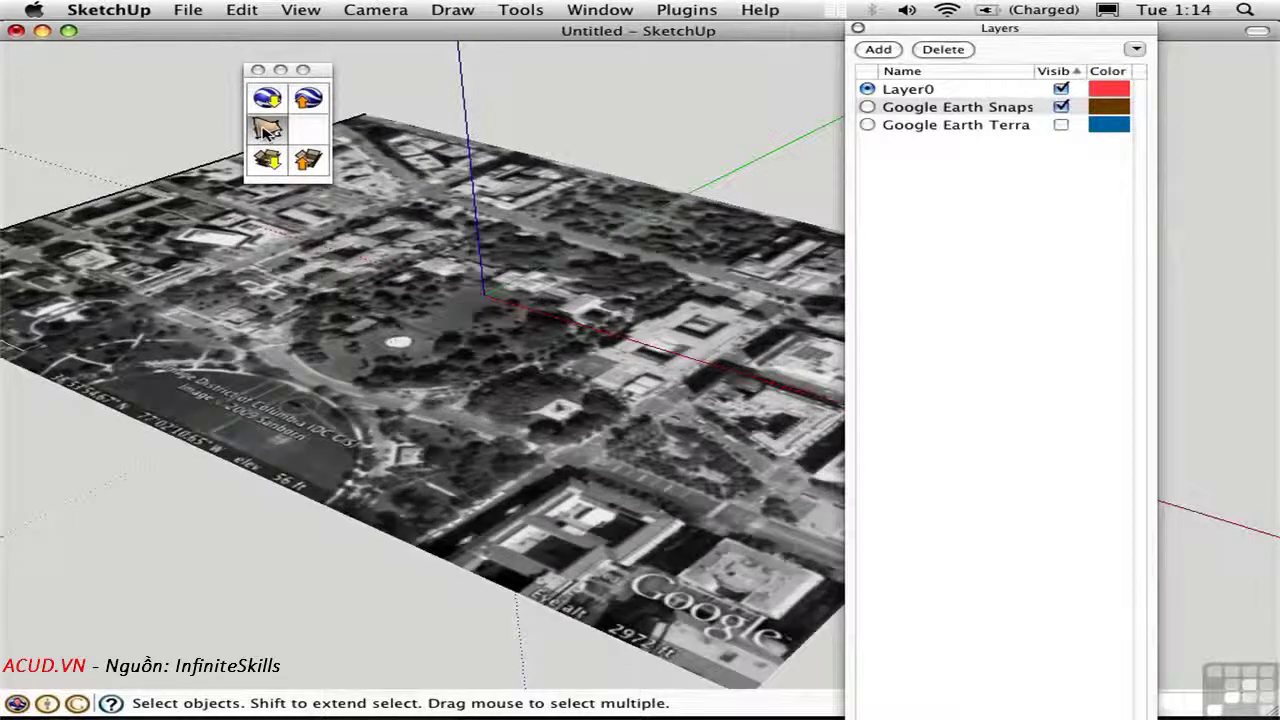
pyautogui.click(266, 130)
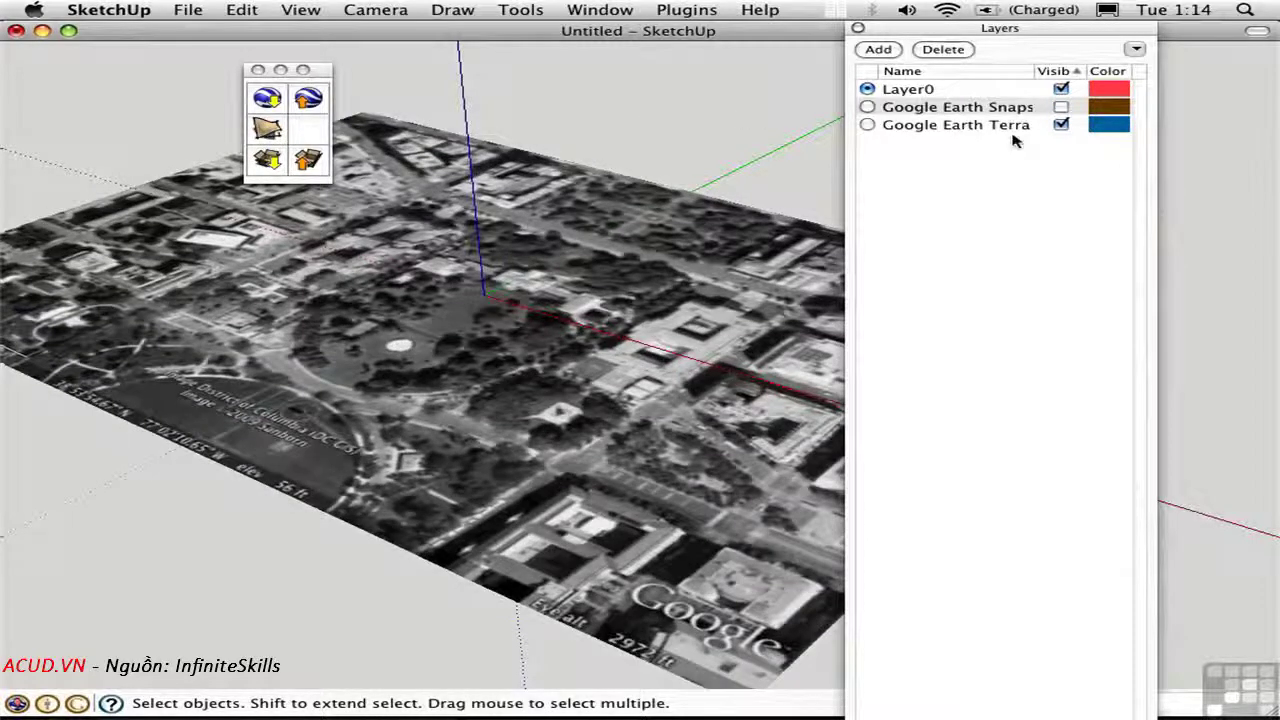
pyautogui.click(857, 28)
# - Tilt the view over the White House lawn and load the Bob Lazar Sport Model UFO component
pyautogui.moveTo(560, 280)
pyautogui.mouseDown(button='middle')
pyautogui.moveTo(594, 289)
pyautogui.moveTo(590, 310)
pyautogui.moveTo(609, 323)
pyautogui.moveTo(573, 285)
pyautogui.mouseUp(button='middle')
pyautogui.scroll(5, 573, 285)
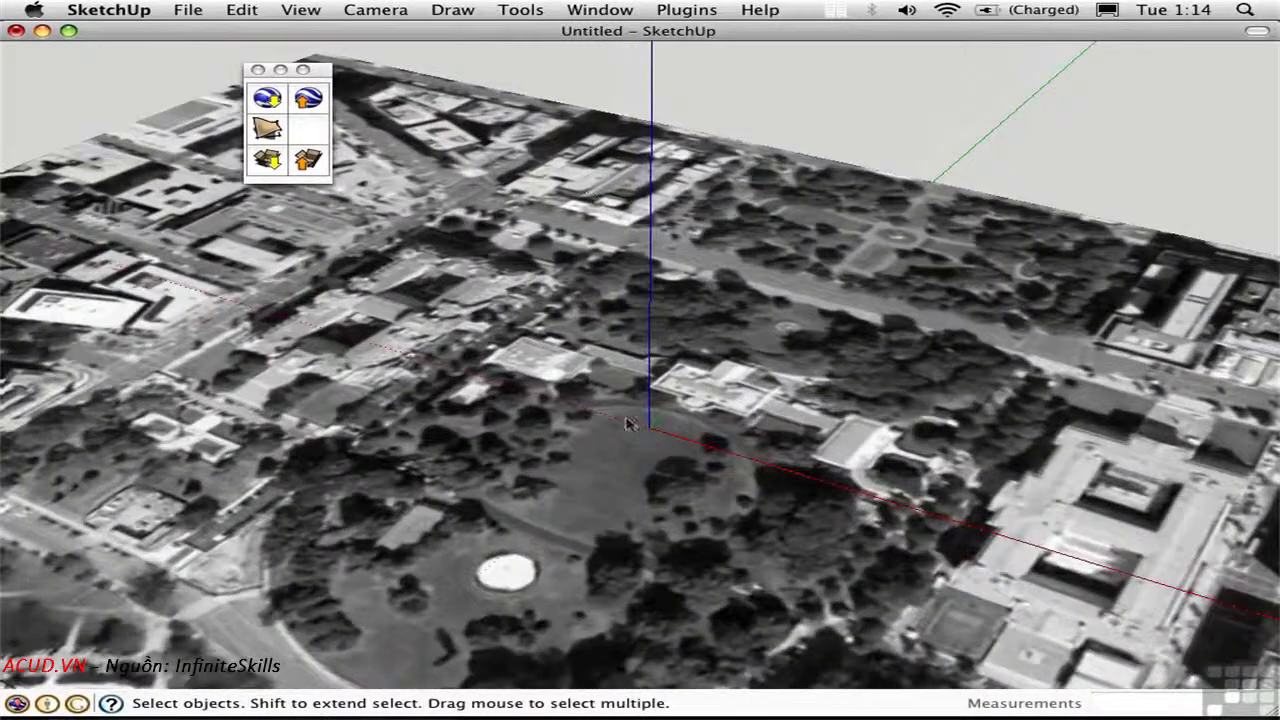
pyautogui.moveTo(630, 424); pyautogui.dragTo(660, 288, button='middle')
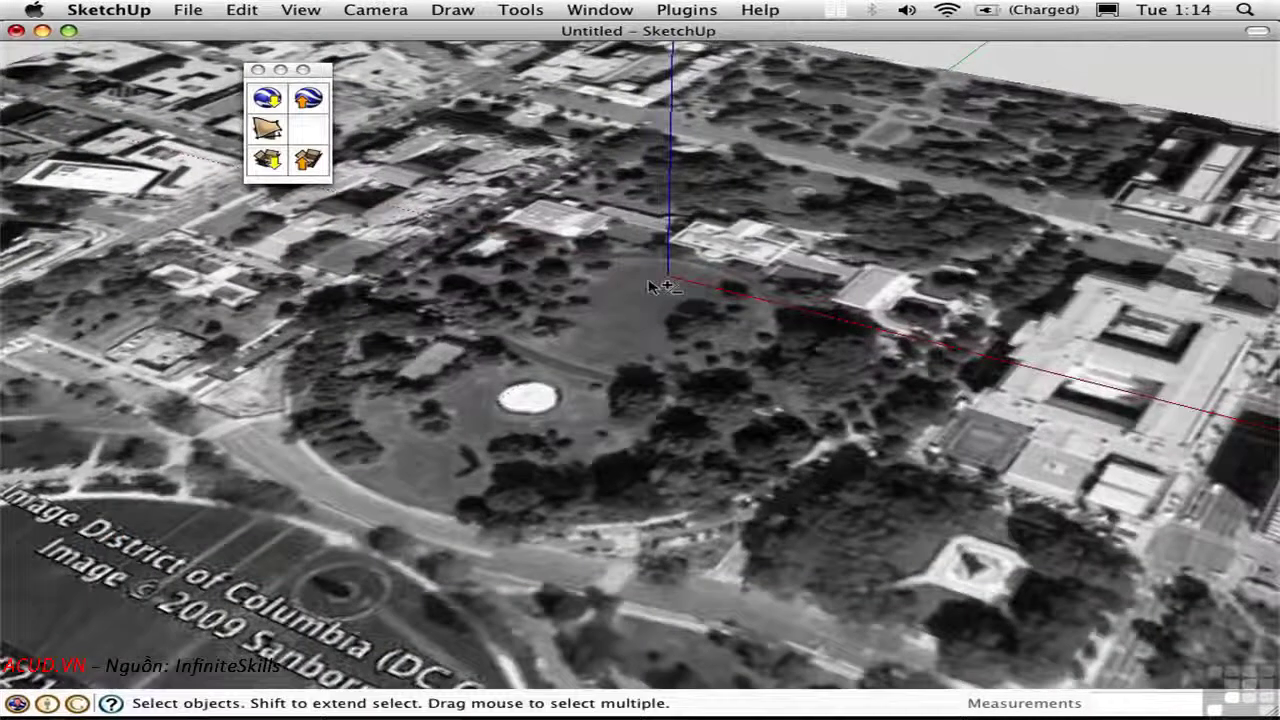
pyautogui.moveTo(517, 284); pyautogui.dragTo(588, 336, button='middle')
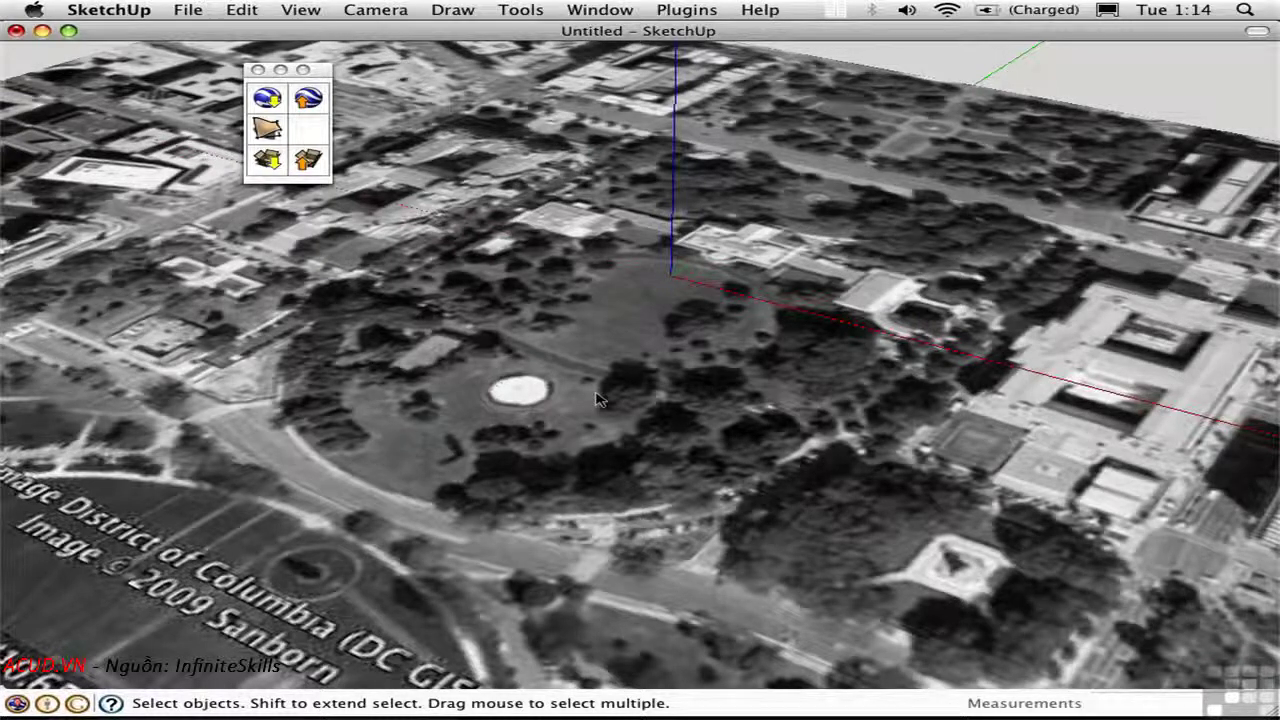
pyautogui.click(600, 10)
pyautogui.click(622, 146)
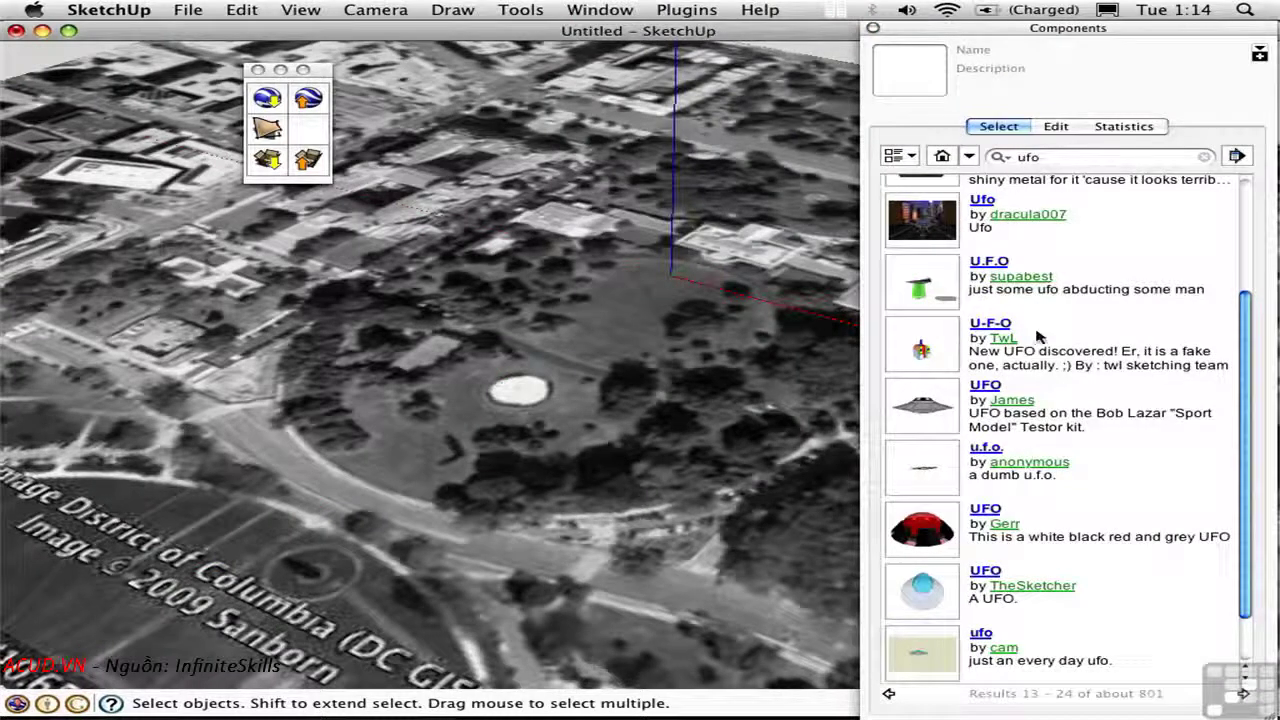
pyautogui.click(924, 410)
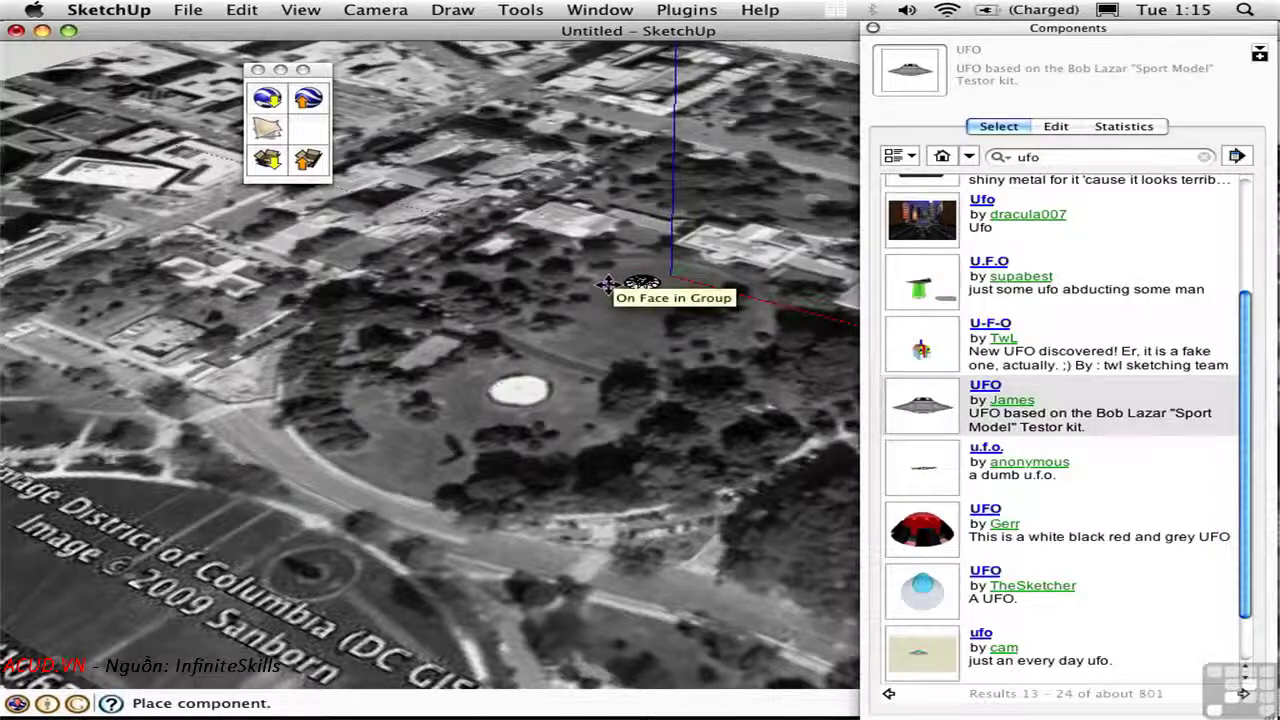
# - Place the UFO on the White House lawn and frame it with zoom extents
pyautogui.click(608, 285)
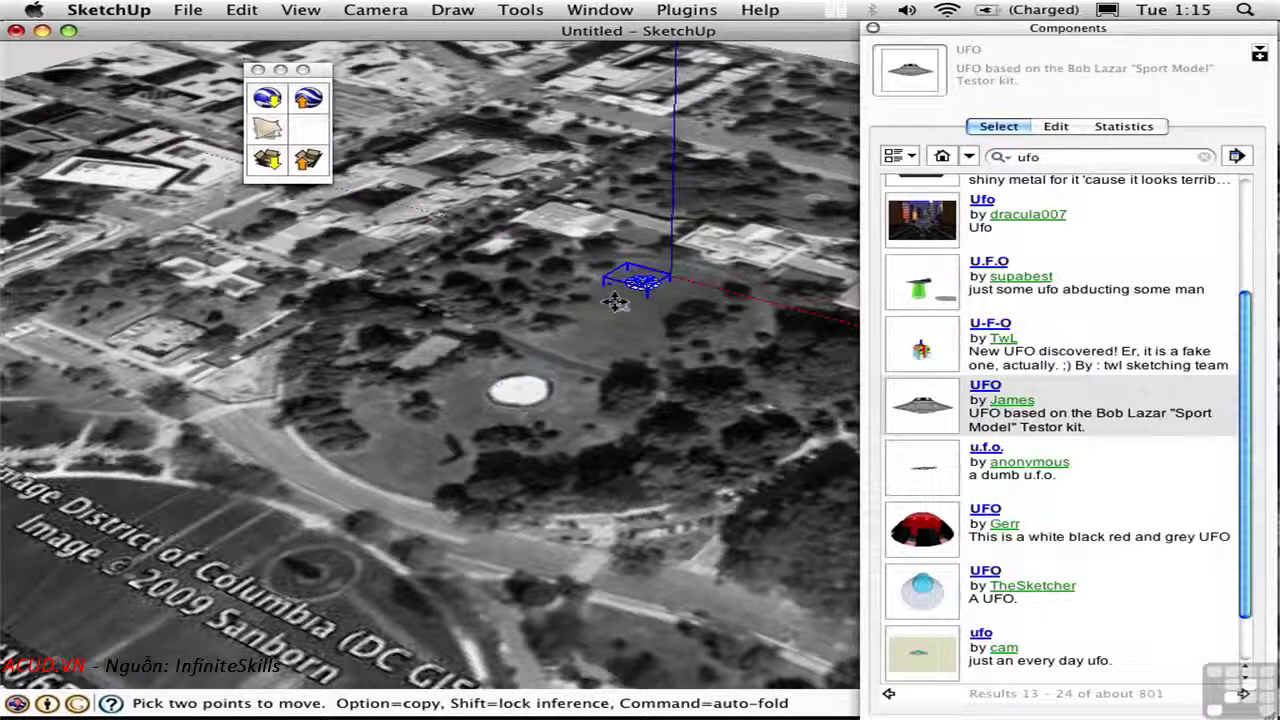
pyautogui.click(873, 28)
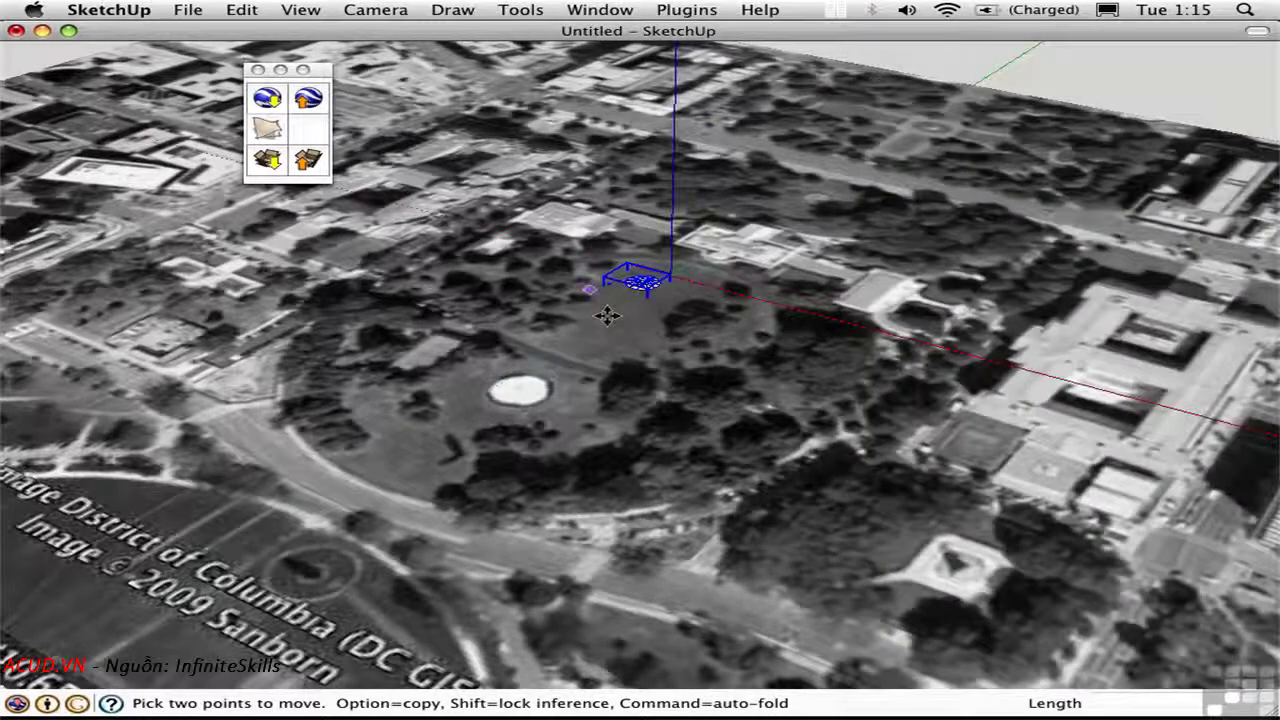
pyautogui.hotkey('shift', 'z')
pyautogui.press('o')
pyautogui.moveTo(443, 214); pyautogui.dragTo(354, 314)
pyautogui.press('m')
pyautogui.press('space')
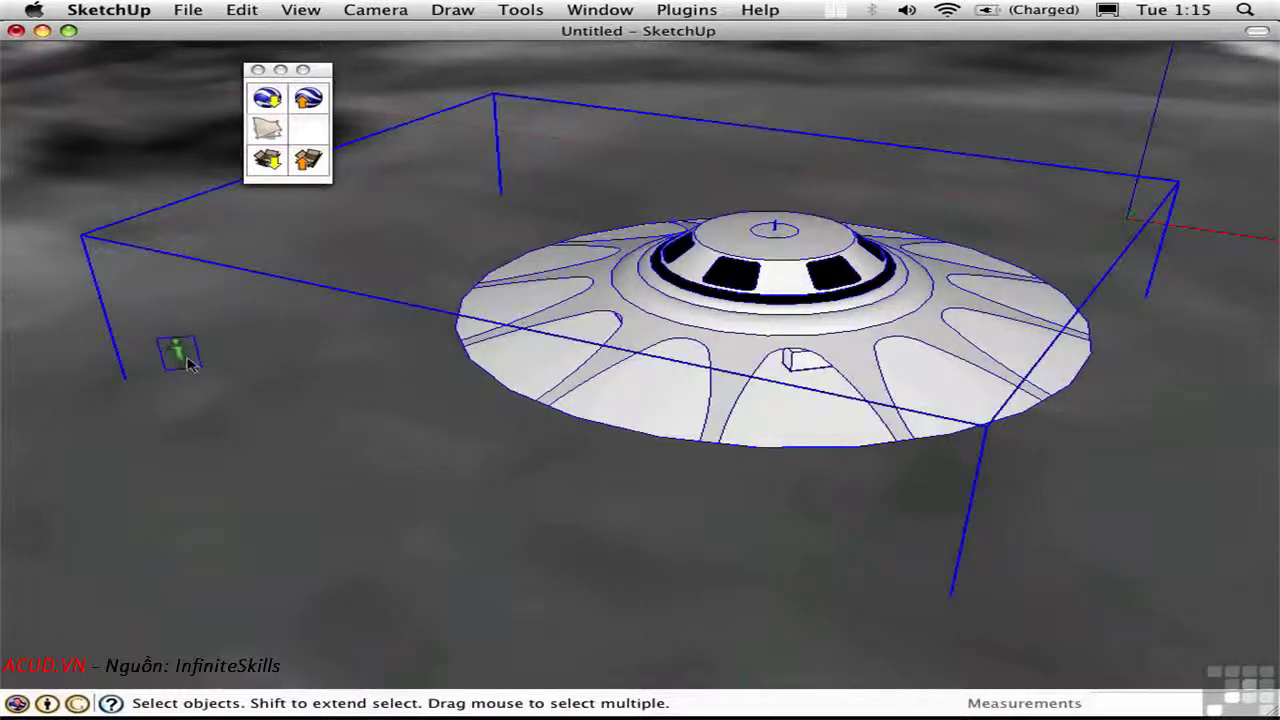
# - Delete the human scale figure and zoom out to see the UFO on the lawn
pyautogui.click(185, 360)
pyautogui.moveTo(110, 318); pyautogui.dragTo(244, 406)
pyautogui.press('Delete')
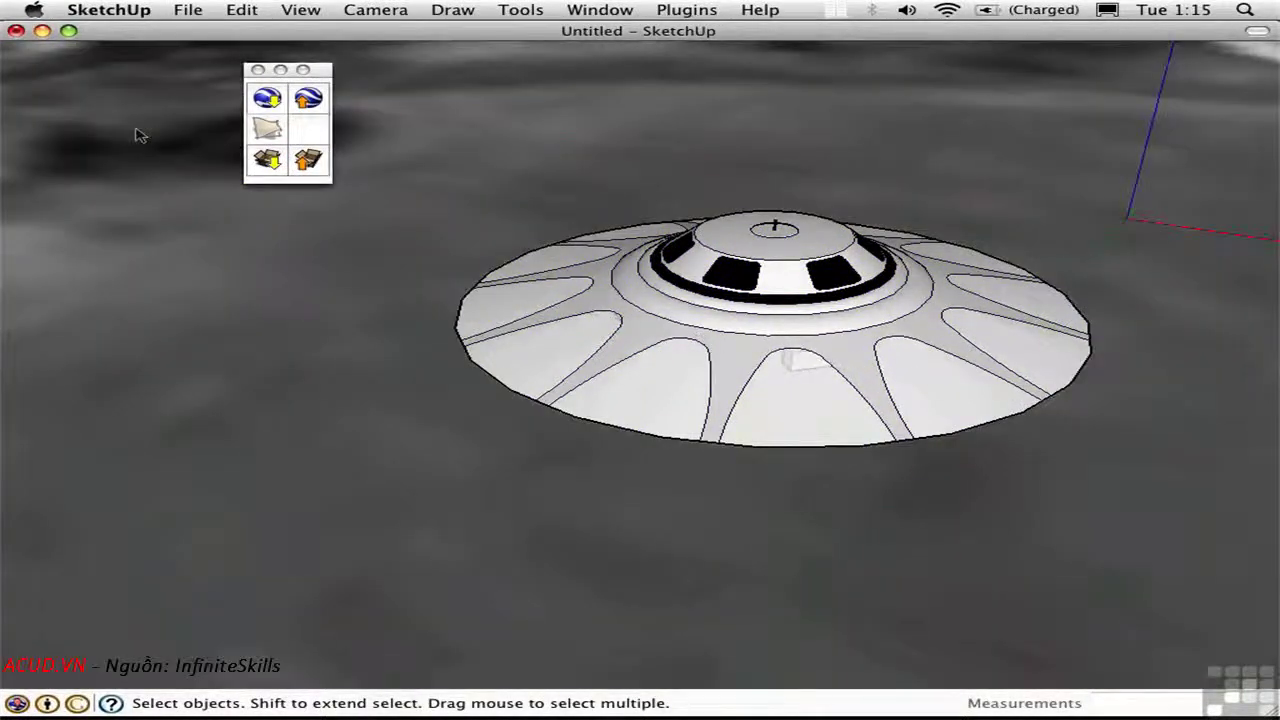
pyautogui.press('z')
pyautogui.moveTo(493, 265); pyautogui.dragTo(514, 503)
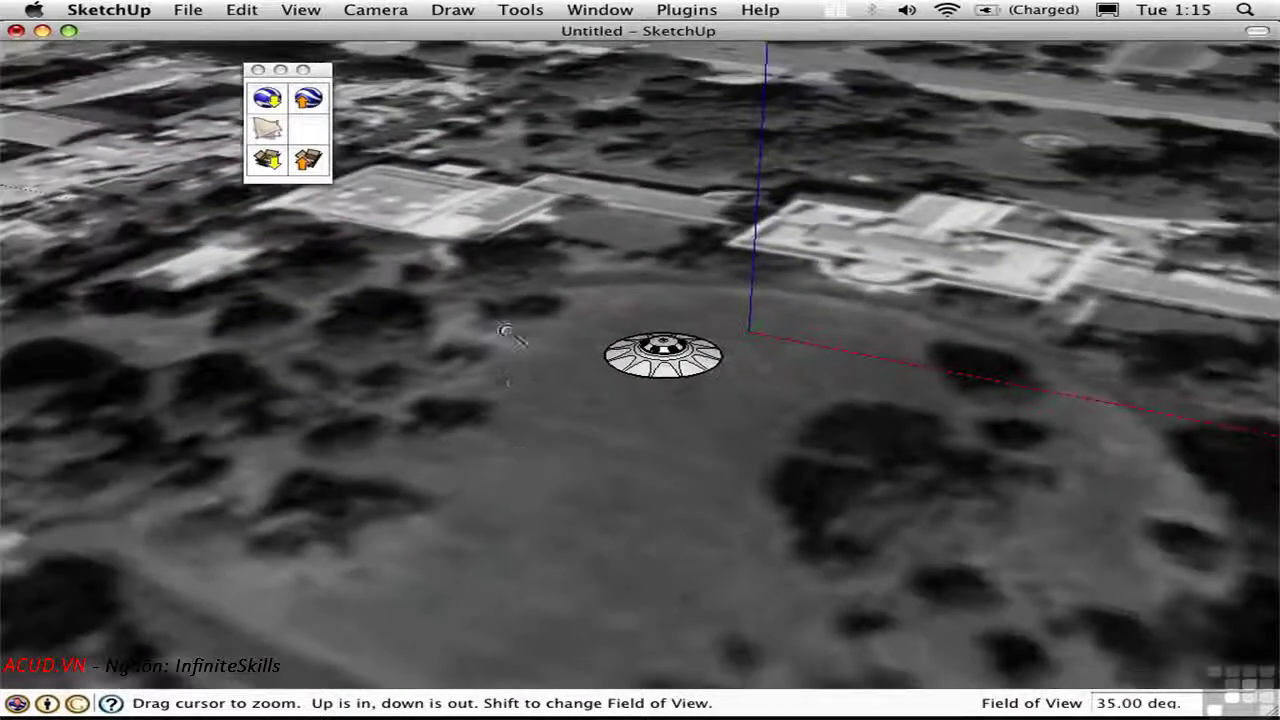
pyautogui.moveTo(510, 338); pyautogui.dragTo(508, 322)
pyautogui.press('space')
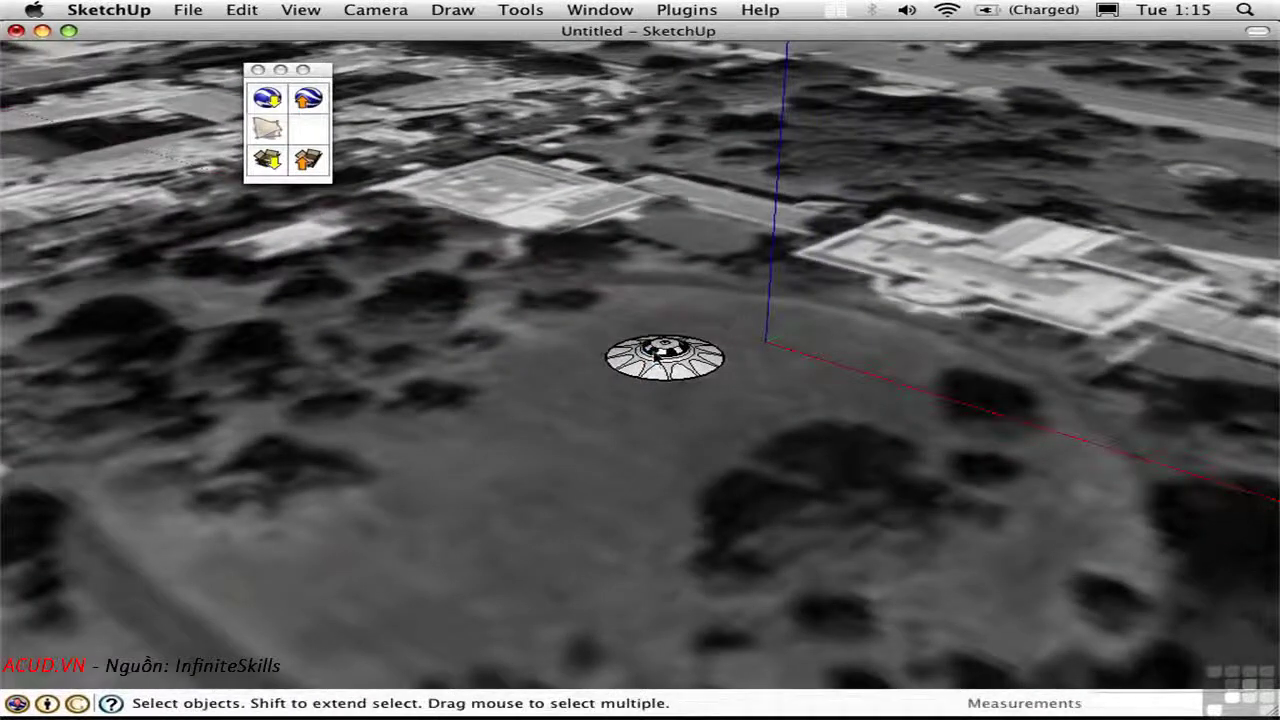
# - Copy the UFO with Move plus Alt to add two more saucers over the lawn
pyautogui.click(665, 362)
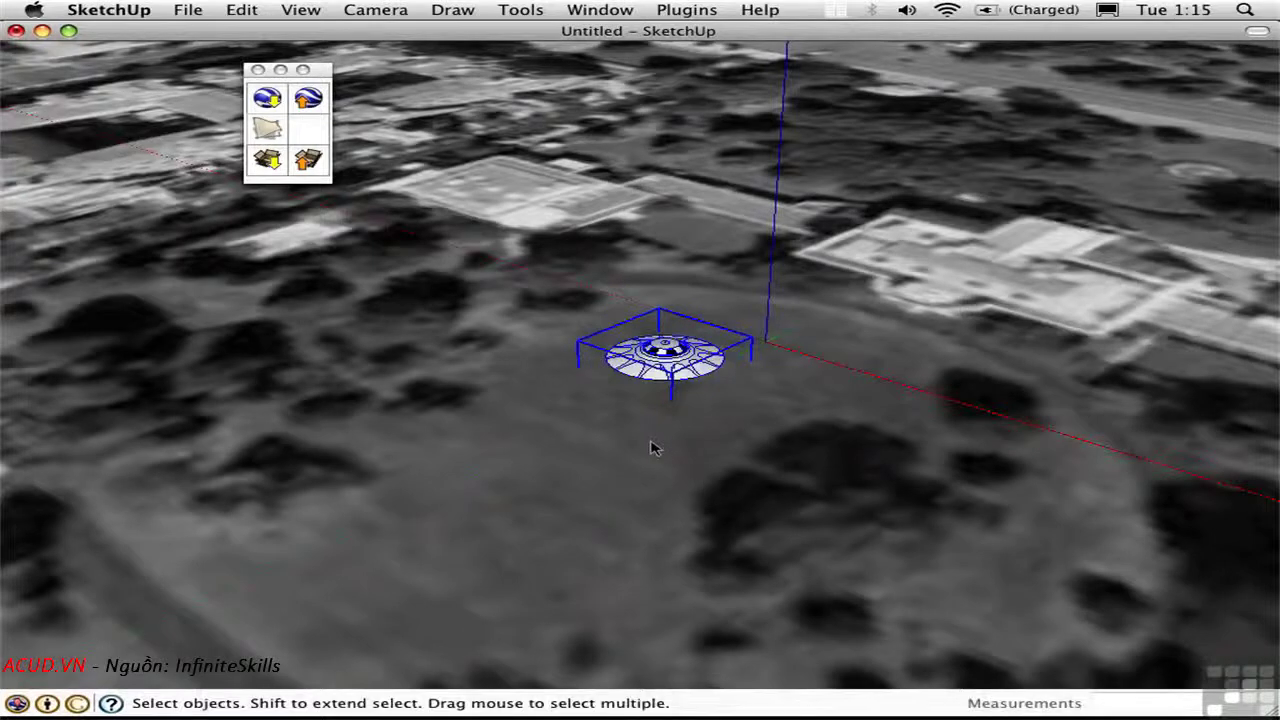
pyautogui.press('m')
pyautogui.click(646, 427)
pyautogui.press('alt')
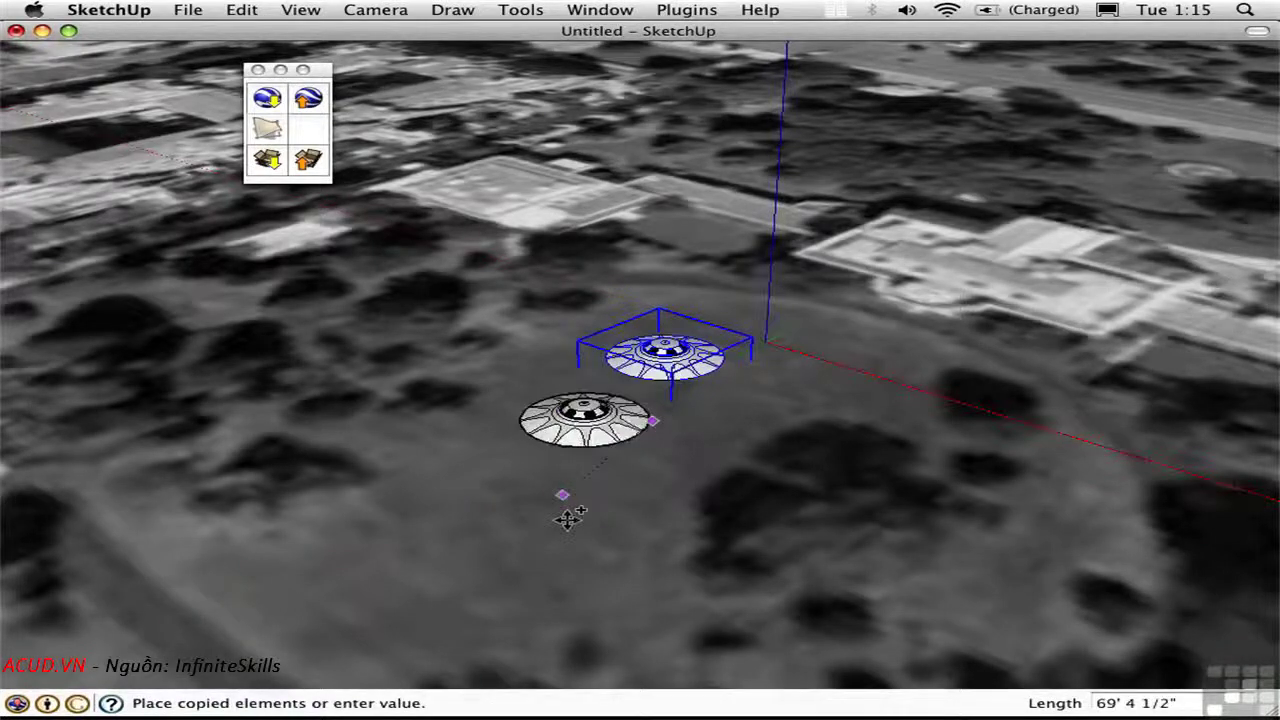
pyautogui.click(538, 528)
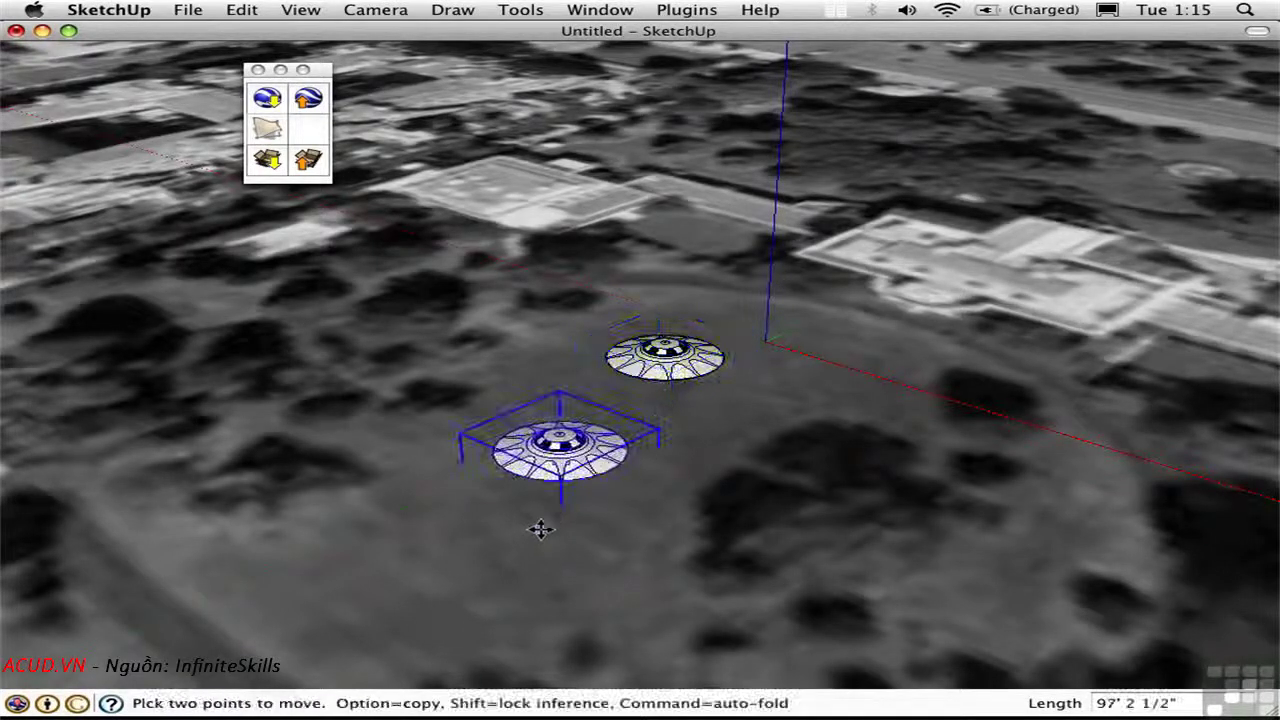
pyautogui.click(463, 567)
pyautogui.press('alt')
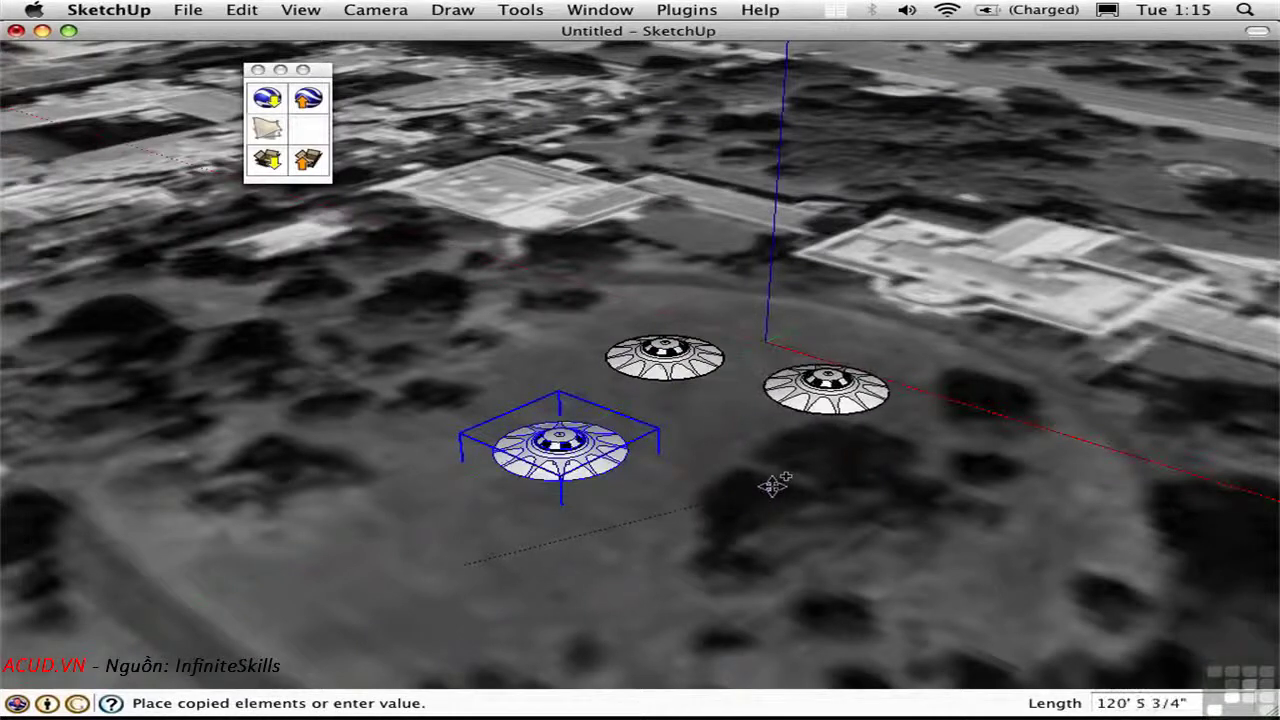
pyautogui.press('Escape')
# - Raise the right-hand UFO higher above the ground, checking its height from a lower angle
pyautogui.click(779, 487)
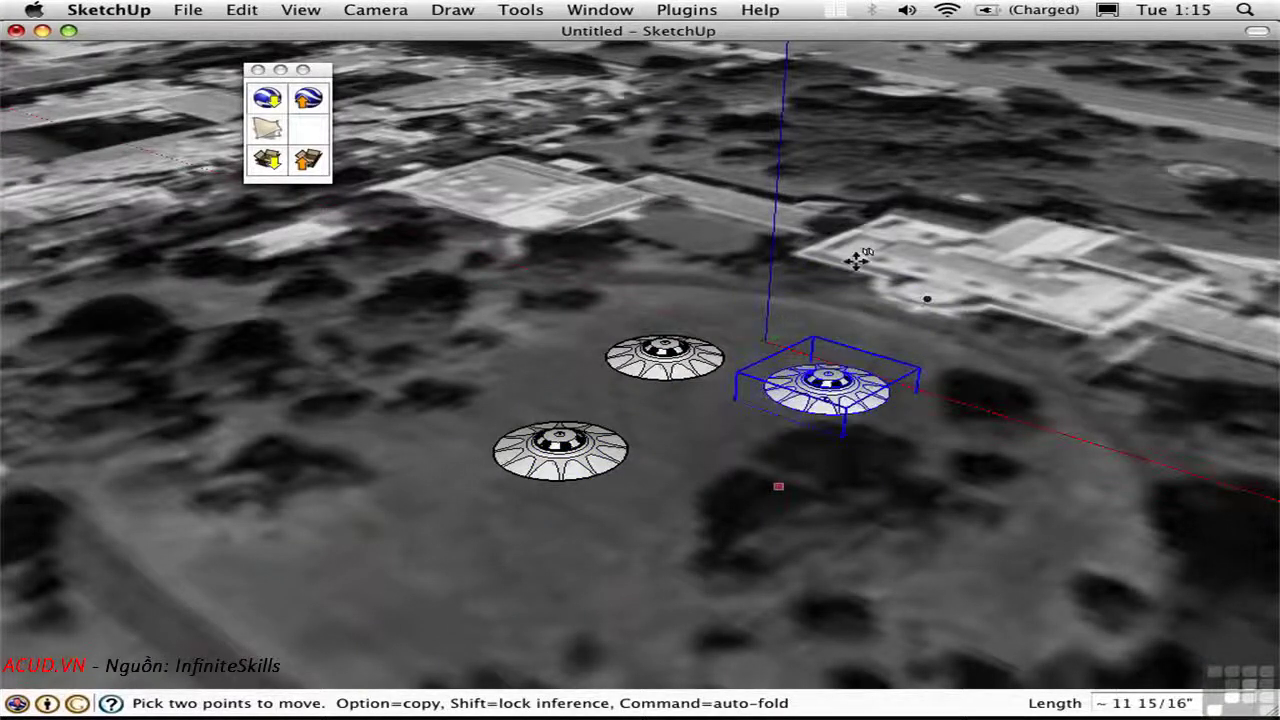
pyautogui.moveTo(686, 277); pyautogui.dragTo(697, 245, button='middle')
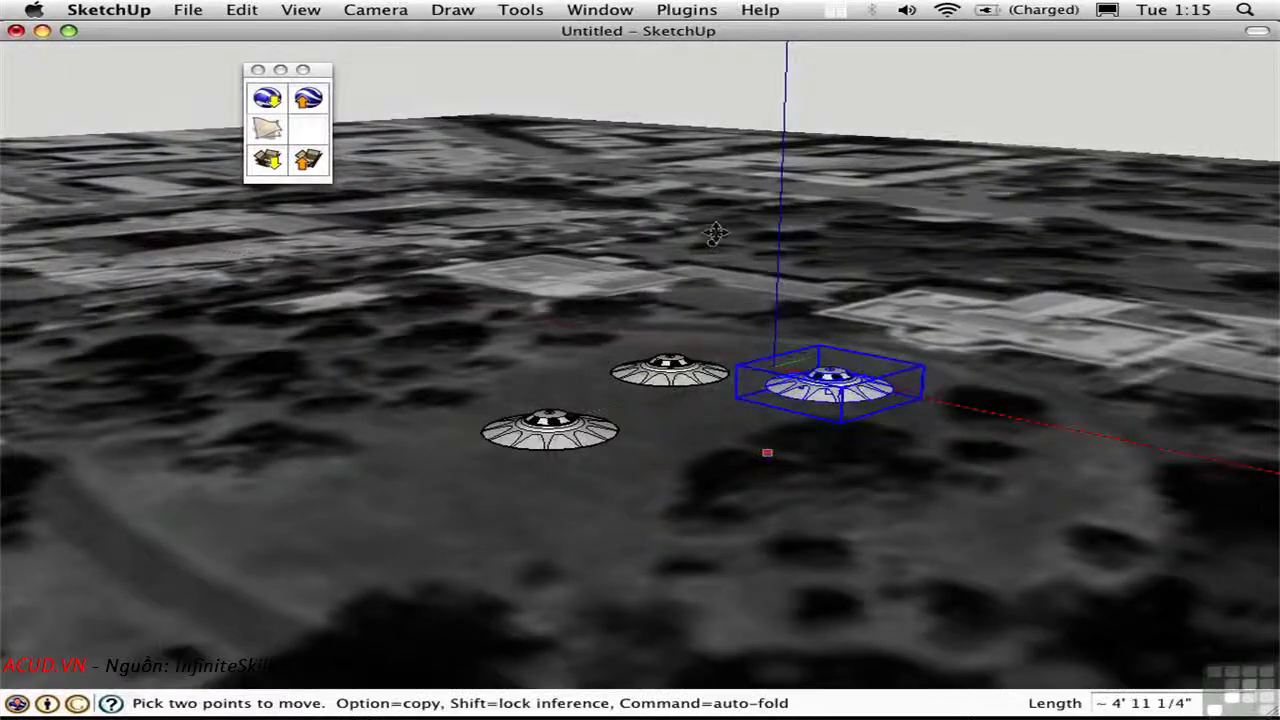
pyautogui.scroll(-5, 460, 428)
pyautogui.moveTo(771, 334); pyautogui.dragTo(527, 428, button='middle')
pyautogui.scroll(-3, 473, 373)
pyautogui.press('space')
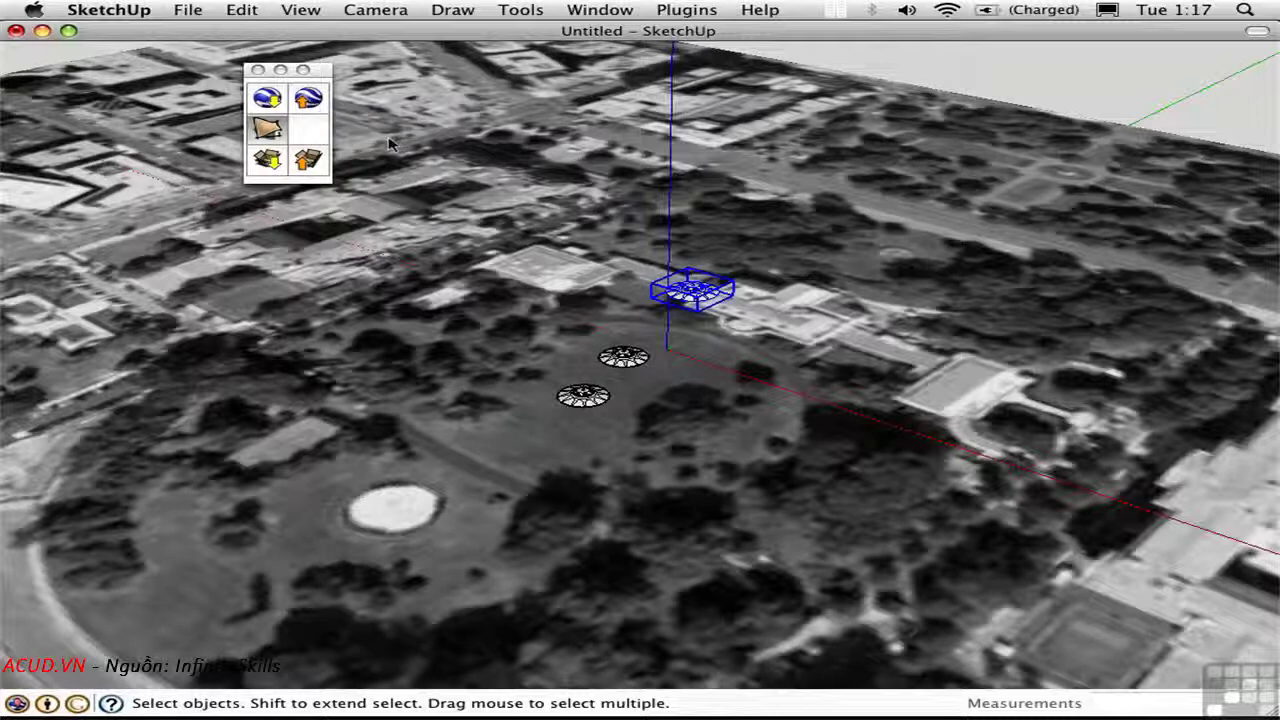
# - Export the model as a Google Earth (*.kmz) 3D model named UFOs to the Desktop
pyautogui.click(193, 10)
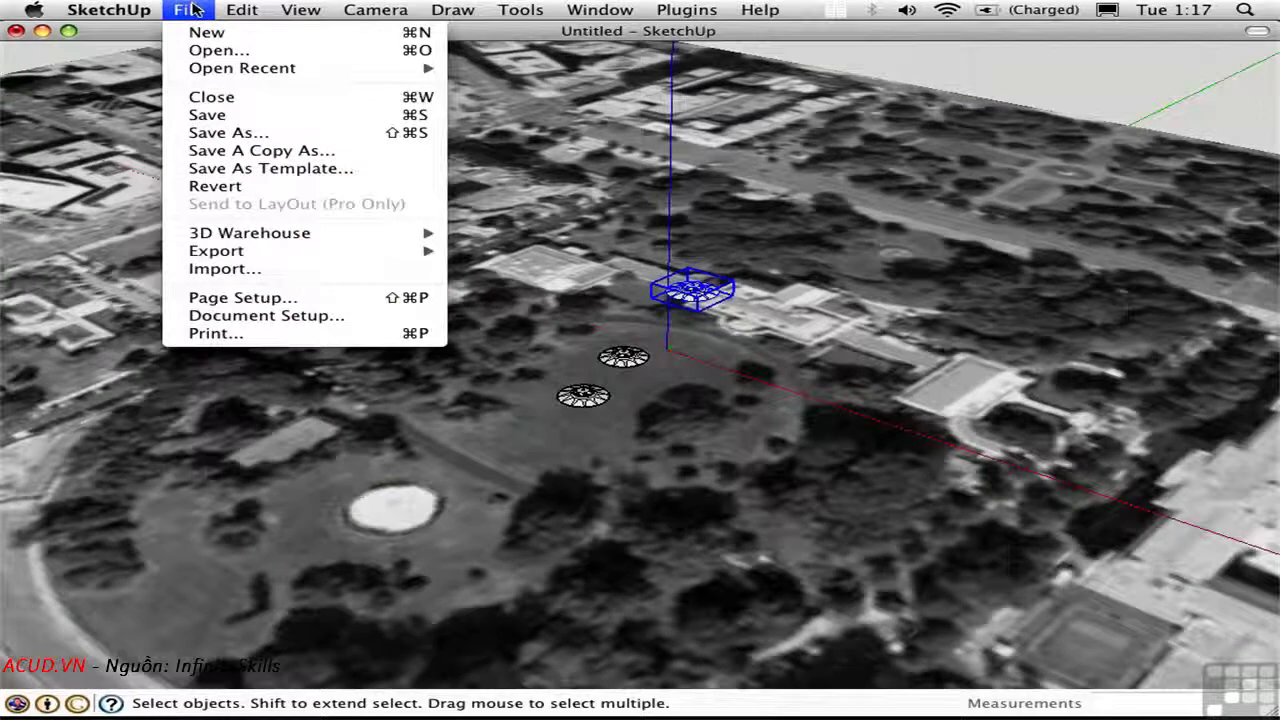
pyautogui.moveTo(252, 250)
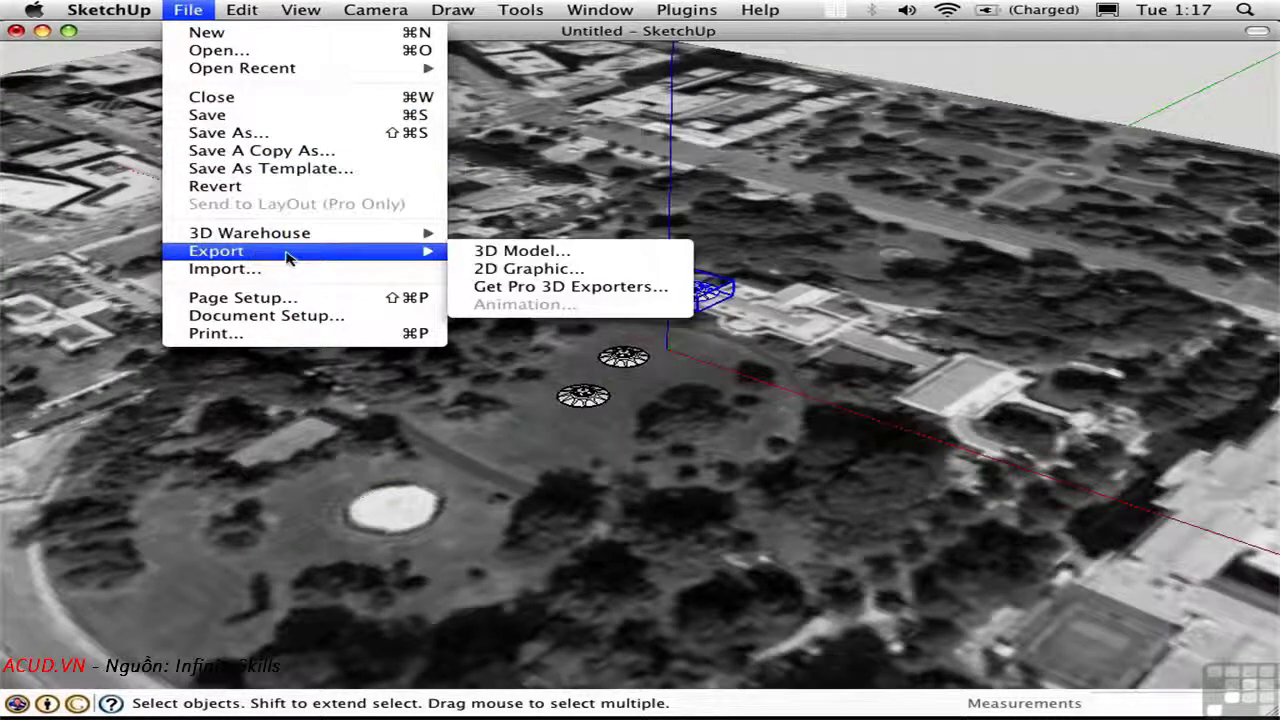
pyautogui.click(495, 251)
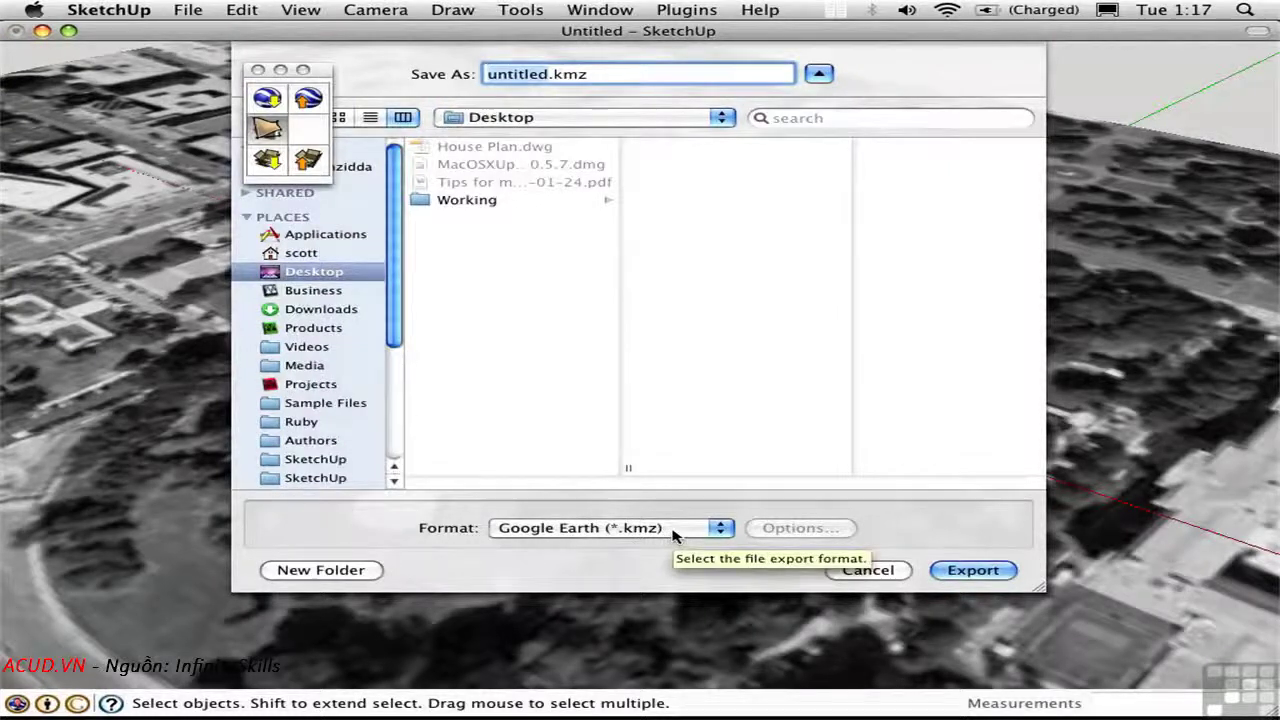
pyautogui.click(673, 536)
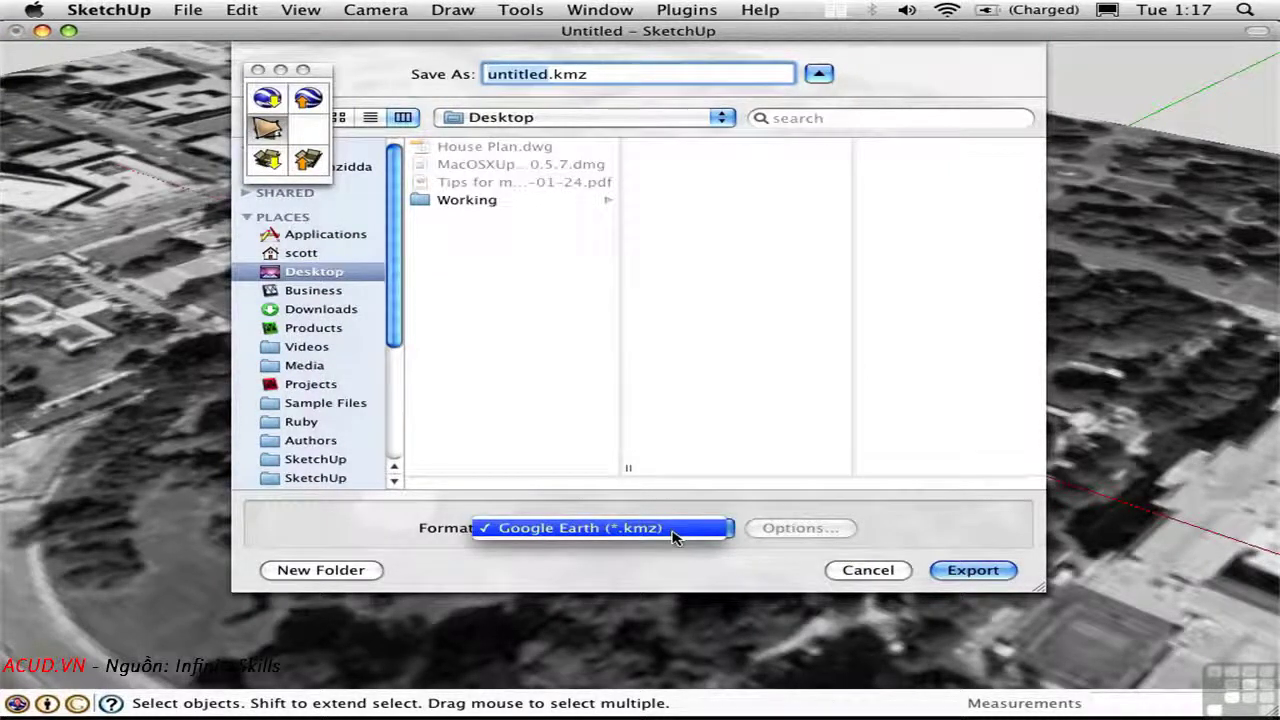
pyautogui.click(653, 556)
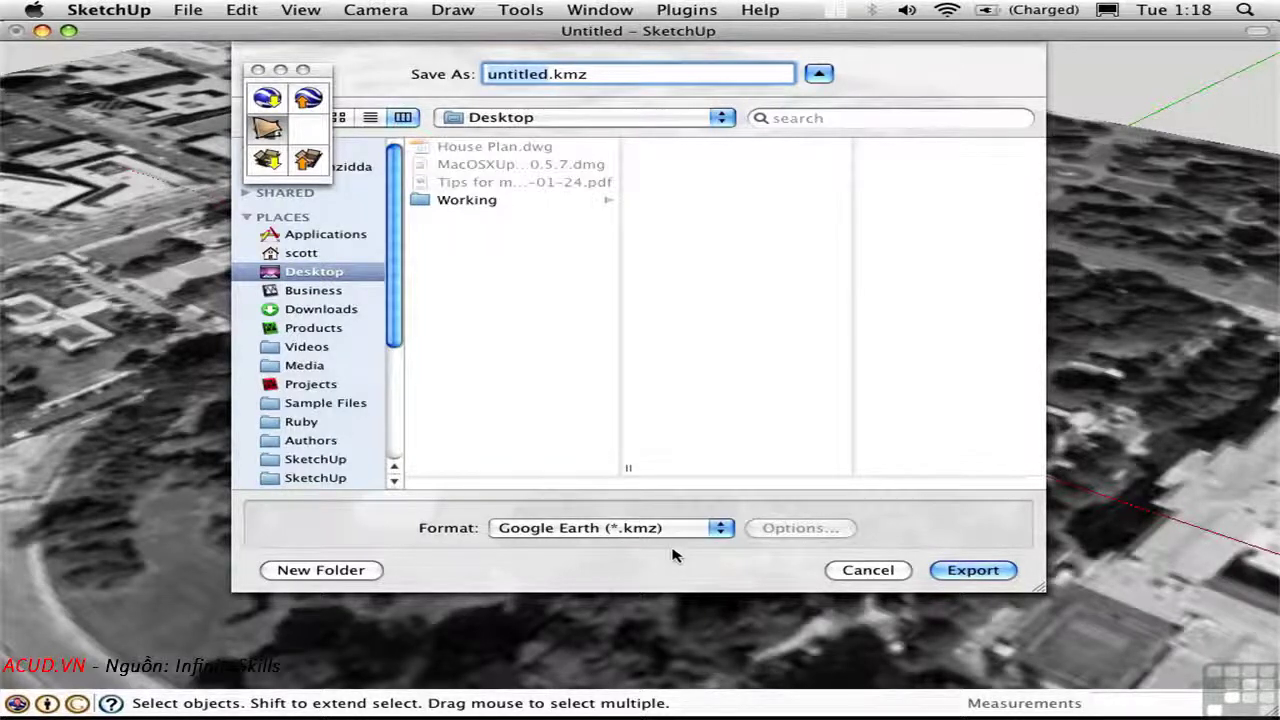
pyautogui.write('UFOs')
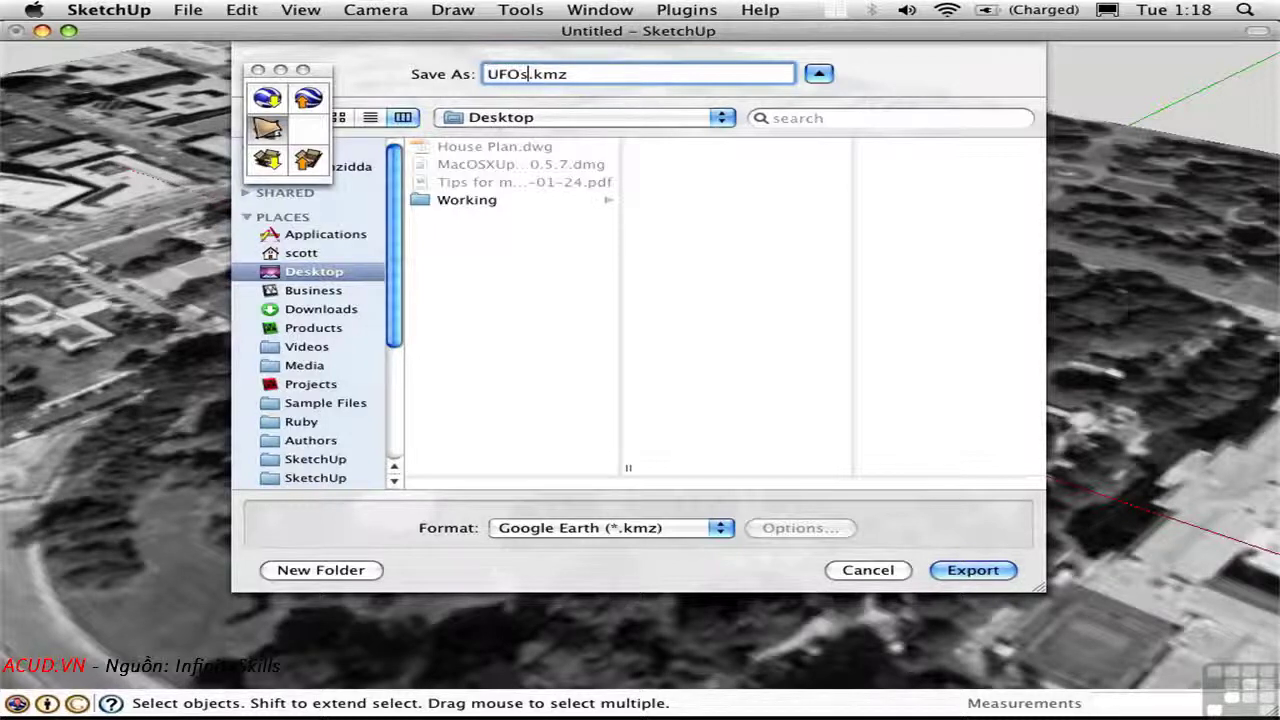
pyautogui.click(973, 574)
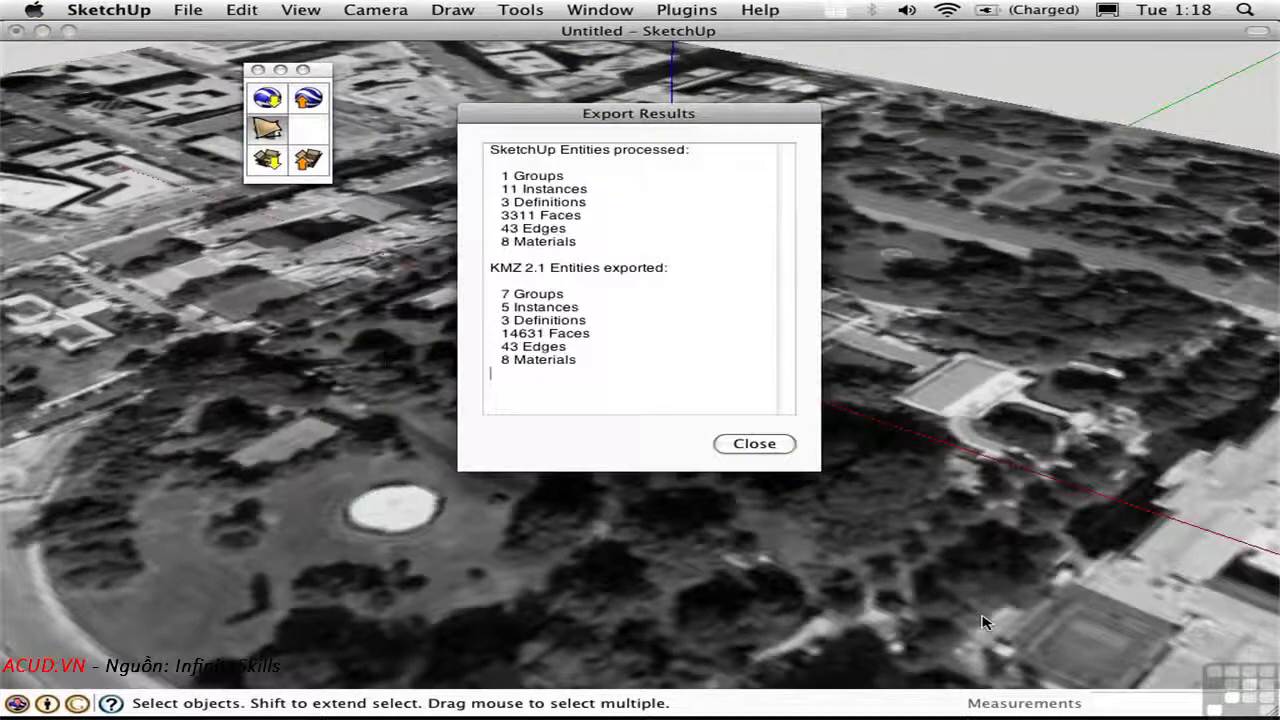
pyautogui.click(754, 445)
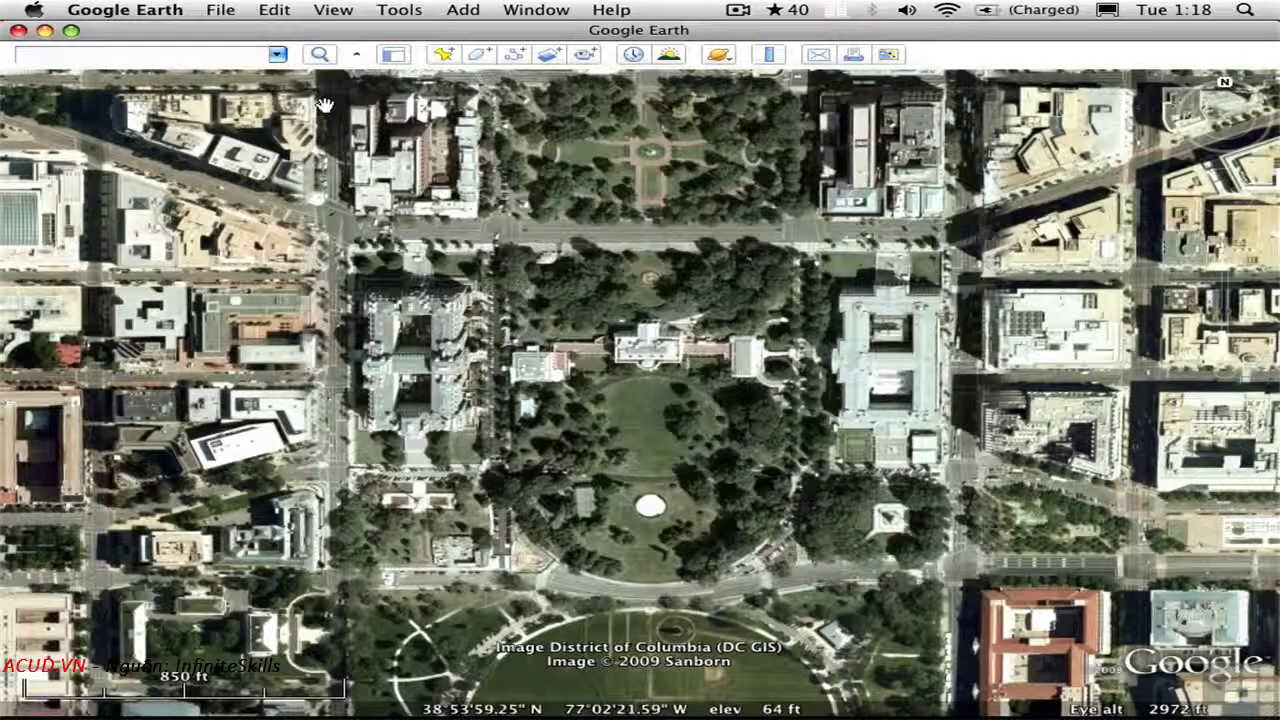
# - Open UFOs.kmz from the Desktop in Google Earth and tilt the view over the White House
pyautogui.click(226, 12)
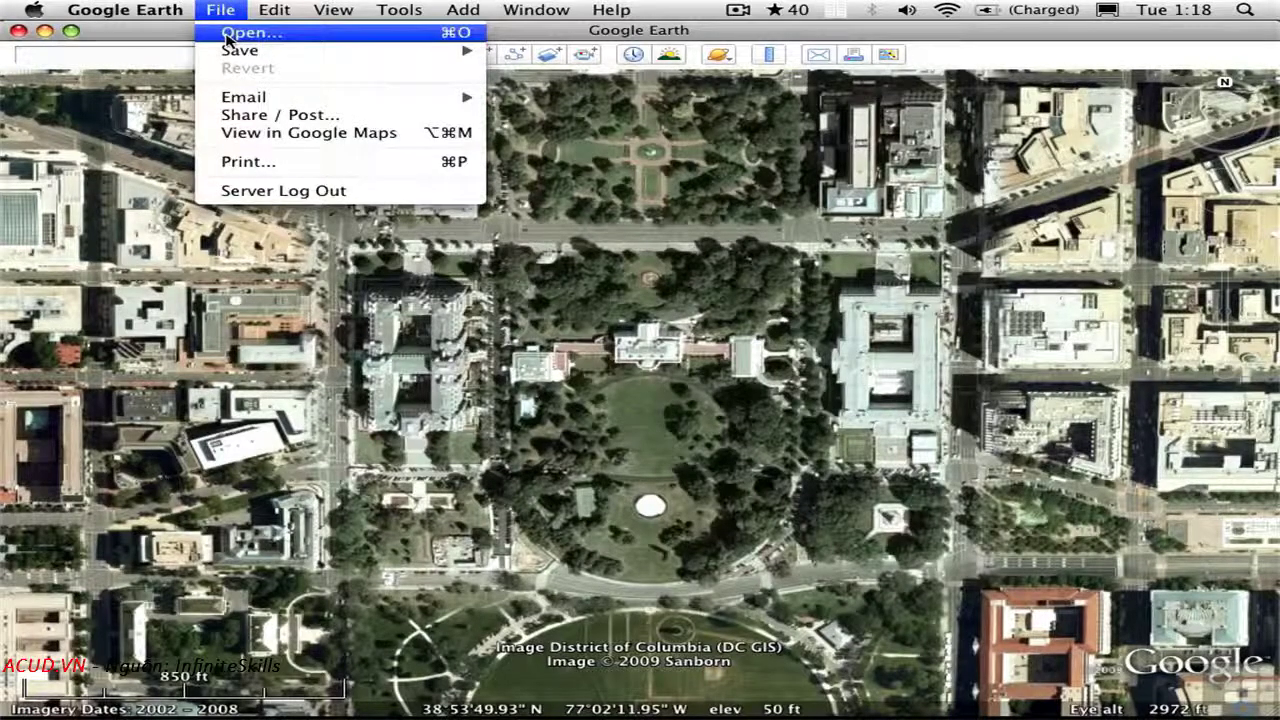
pyautogui.click(216, 32)
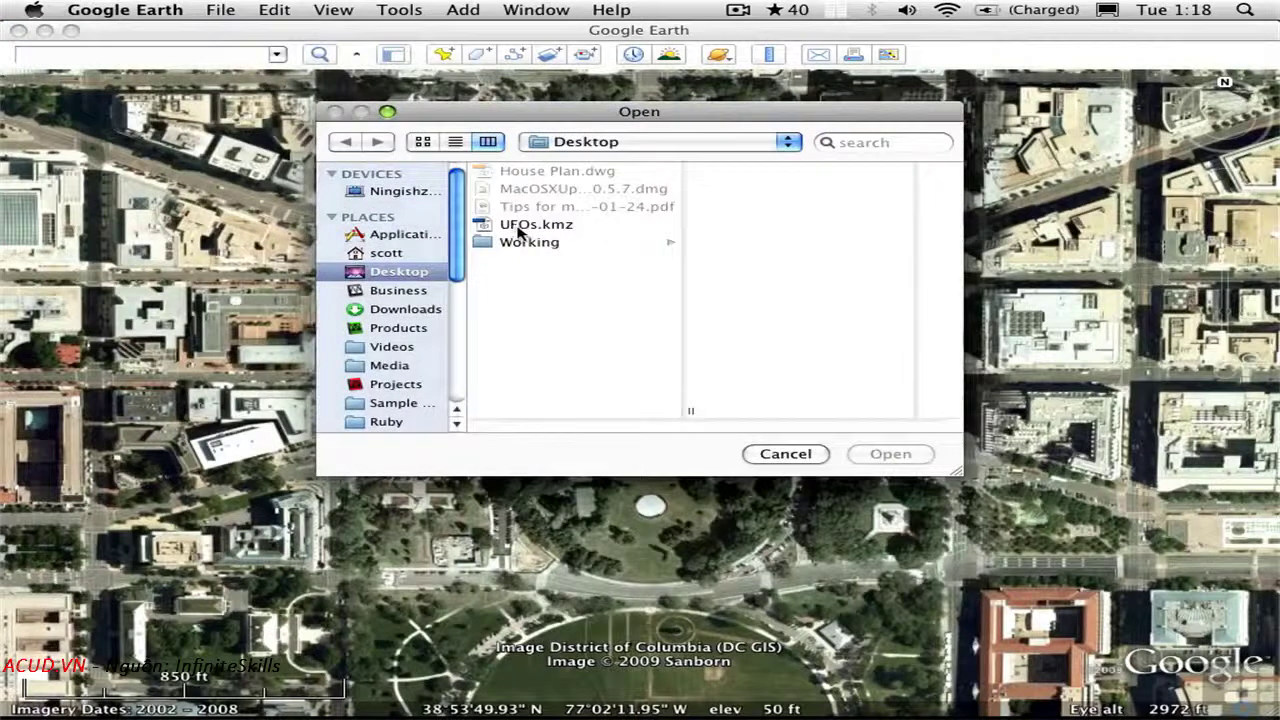
pyautogui.click(520, 228)
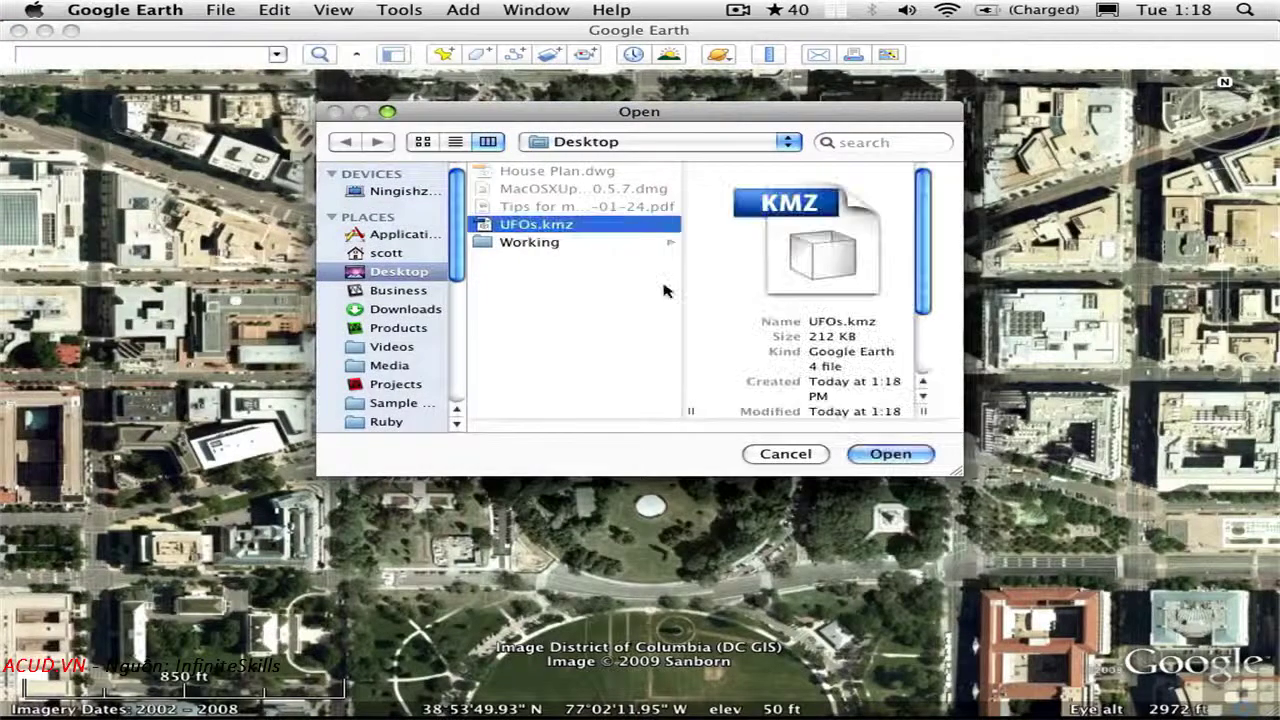
pyautogui.click(890, 455)
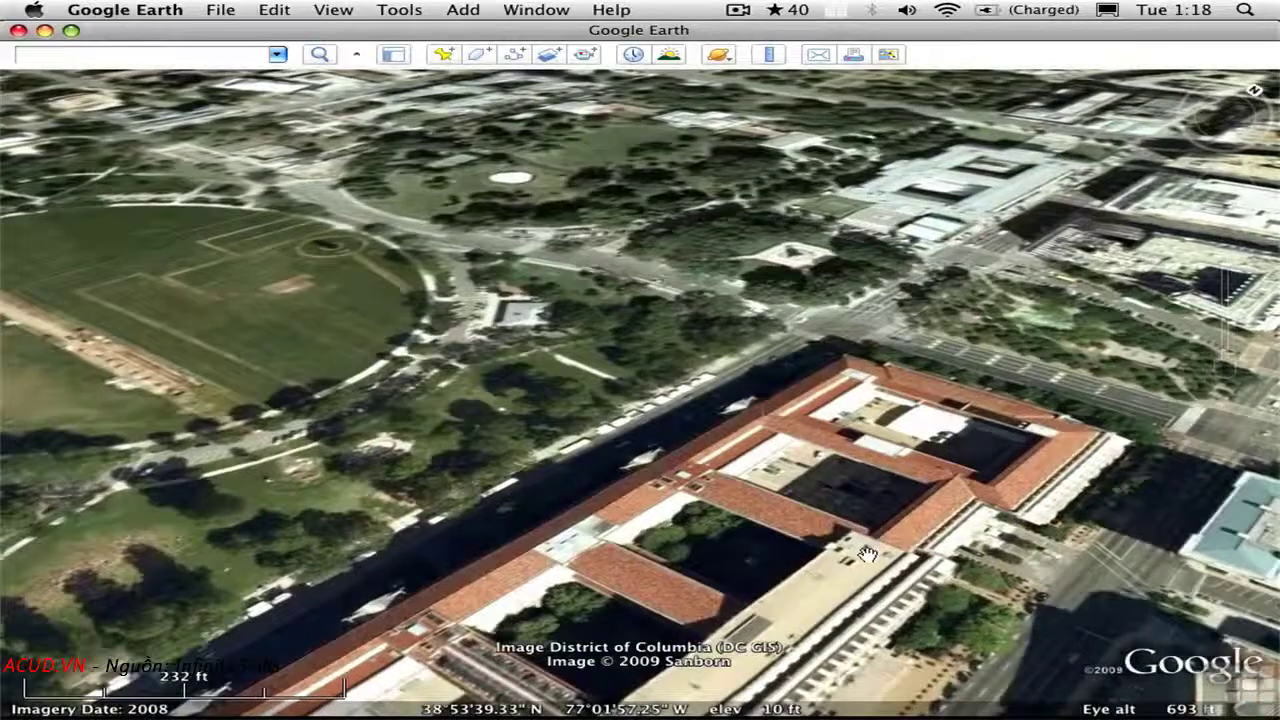
pyautogui.moveTo(651, 194); pyautogui.dragTo(670, 490)
pyautogui.moveTo(676, 404); pyautogui.dragTo(538, 330, button='middle')
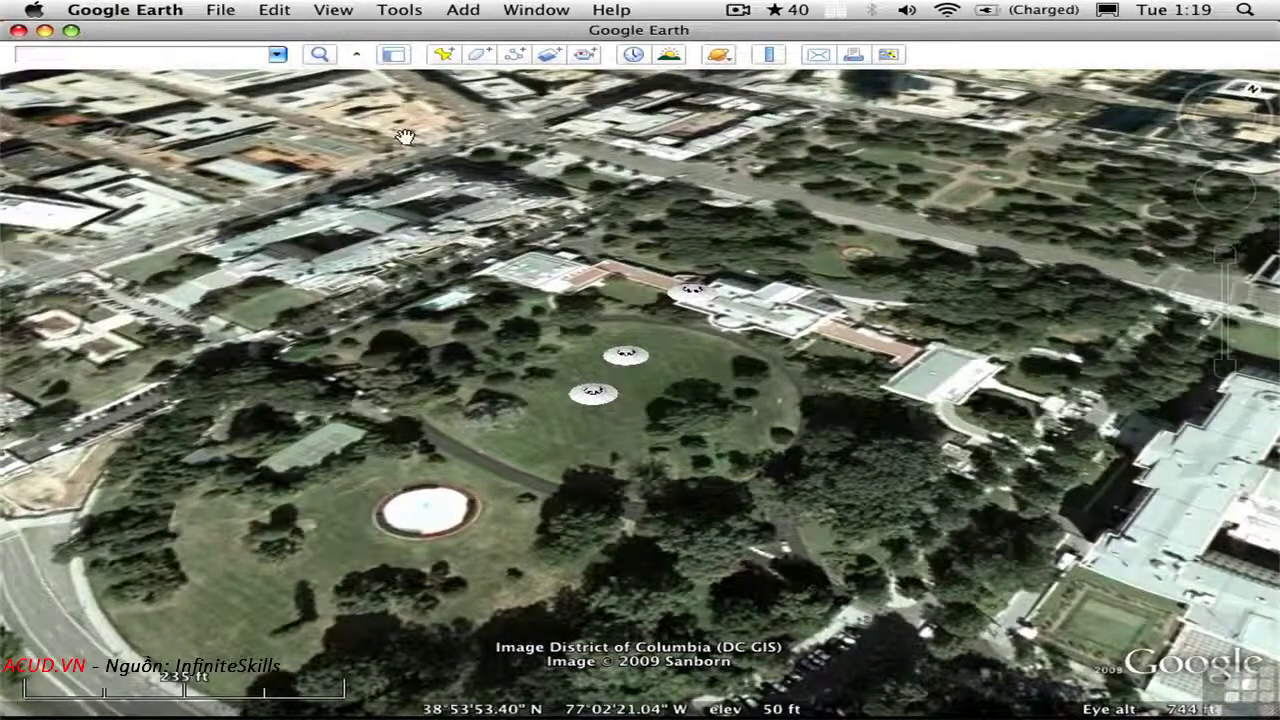
# - Expand the UFOs and Tour entries in the sidebar, fly to Camera, and zoom in on the saucers
pyautogui.click(394, 55)
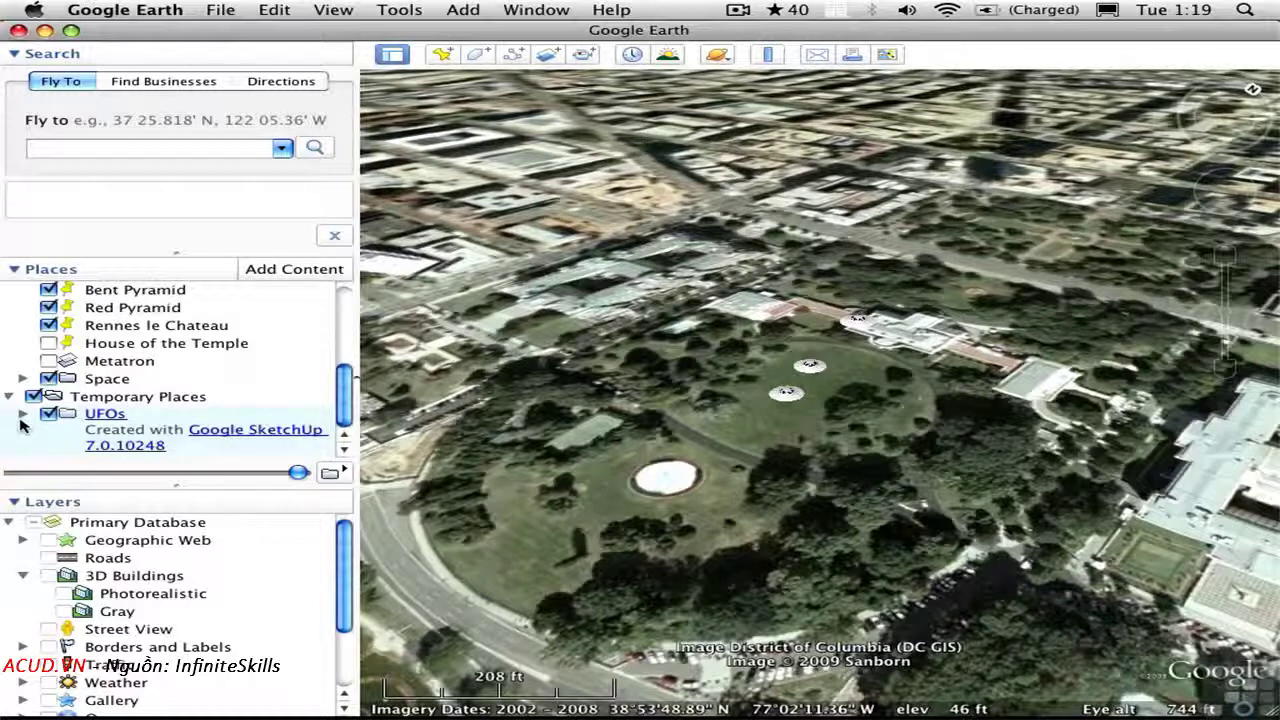
pyautogui.click(23, 414)
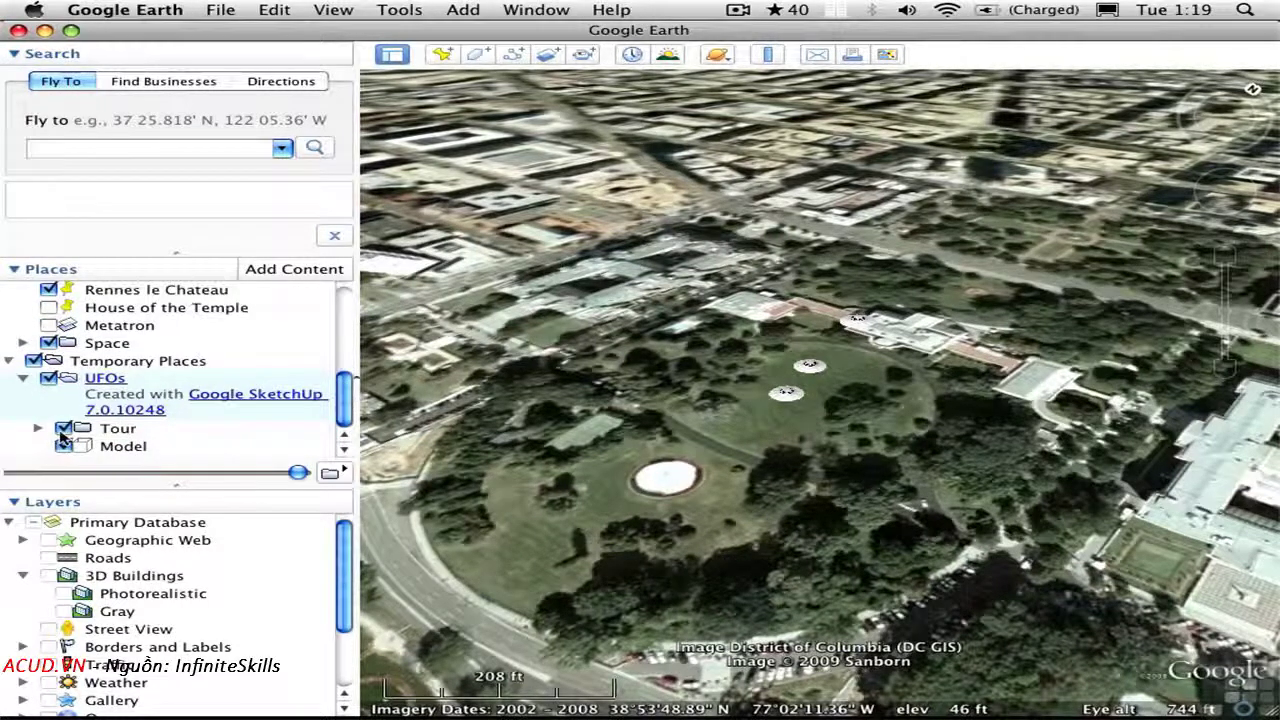
pyautogui.click(36, 429)
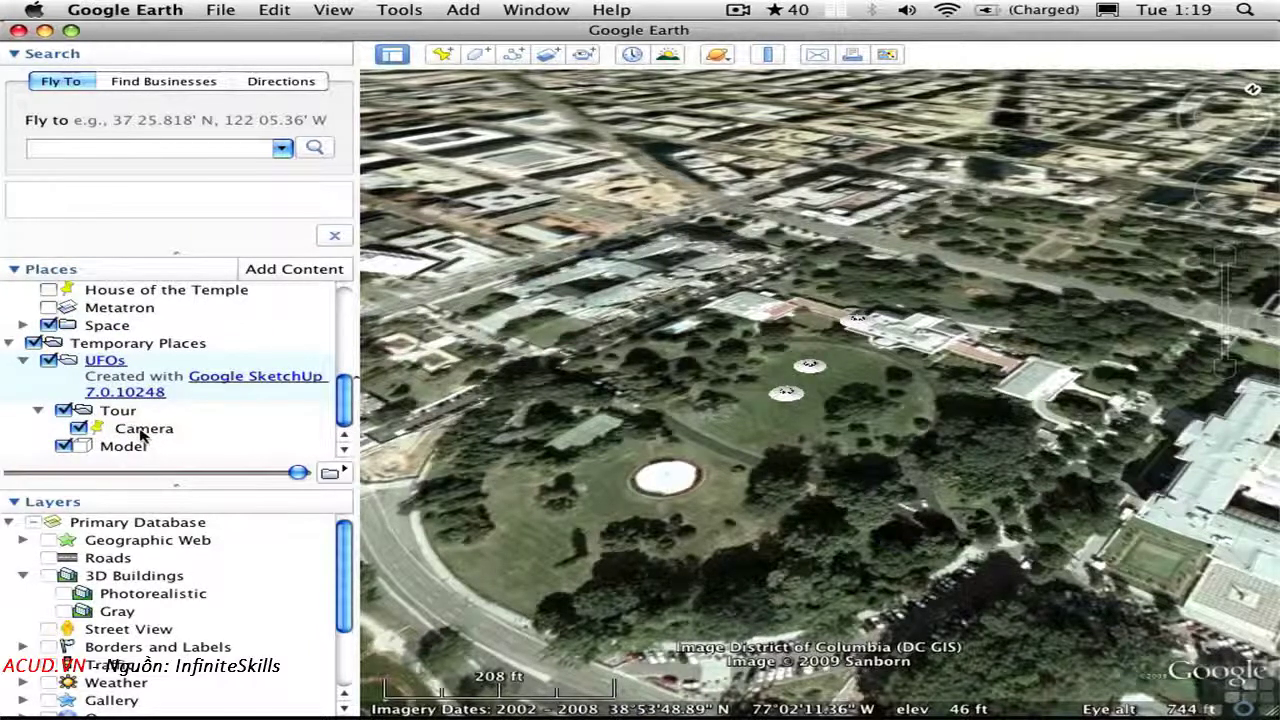
pyautogui.doubleClick(143, 437)
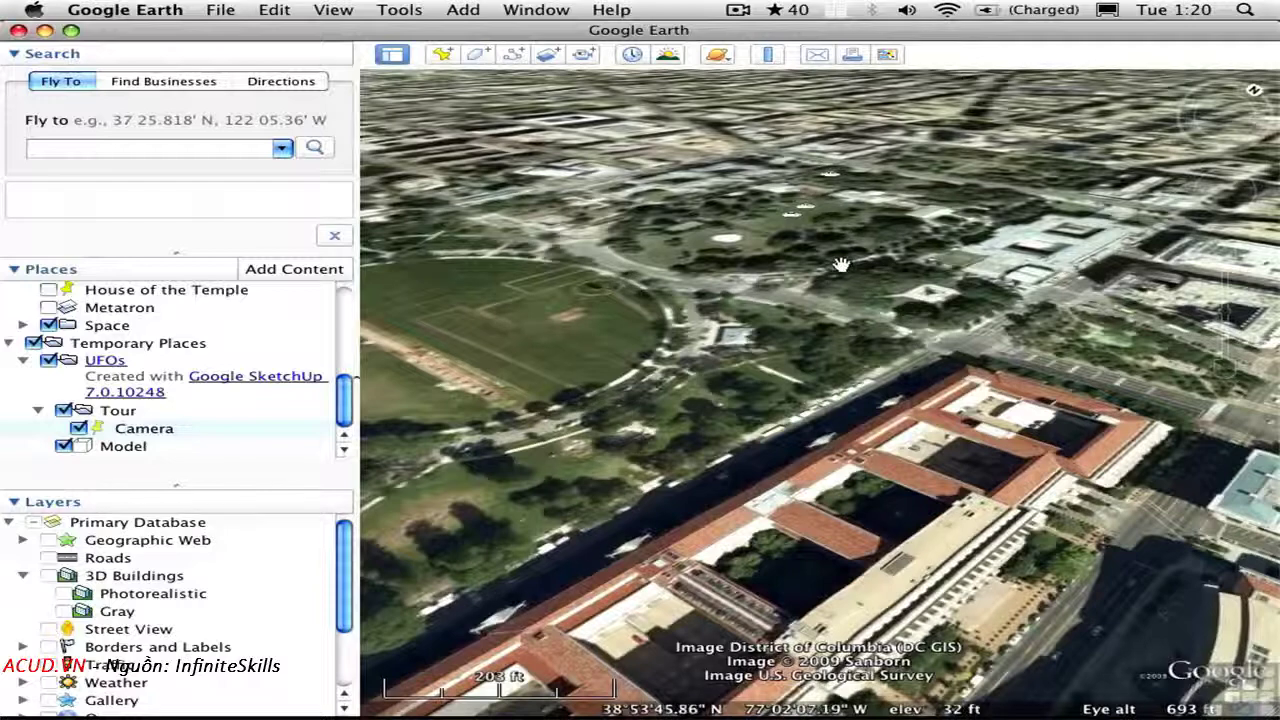
pyautogui.moveTo(839, 257); pyautogui.dragTo(838, 505)
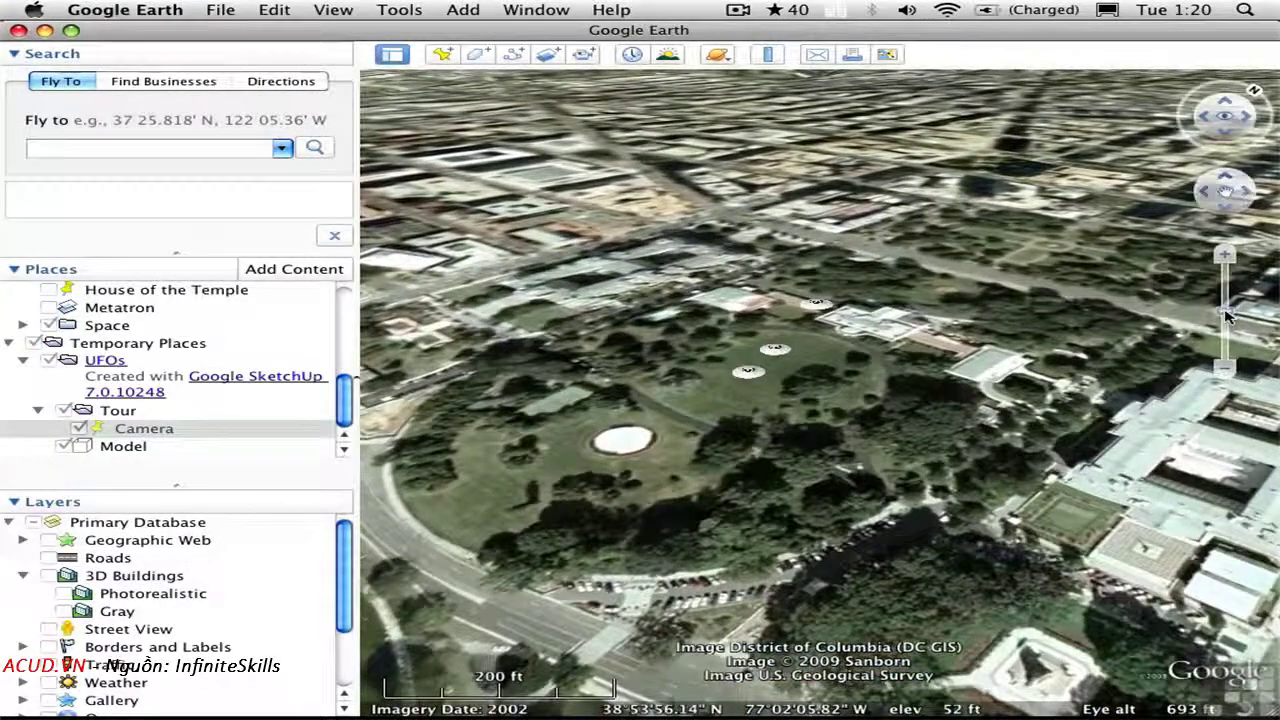
pyautogui.click(1226, 305)
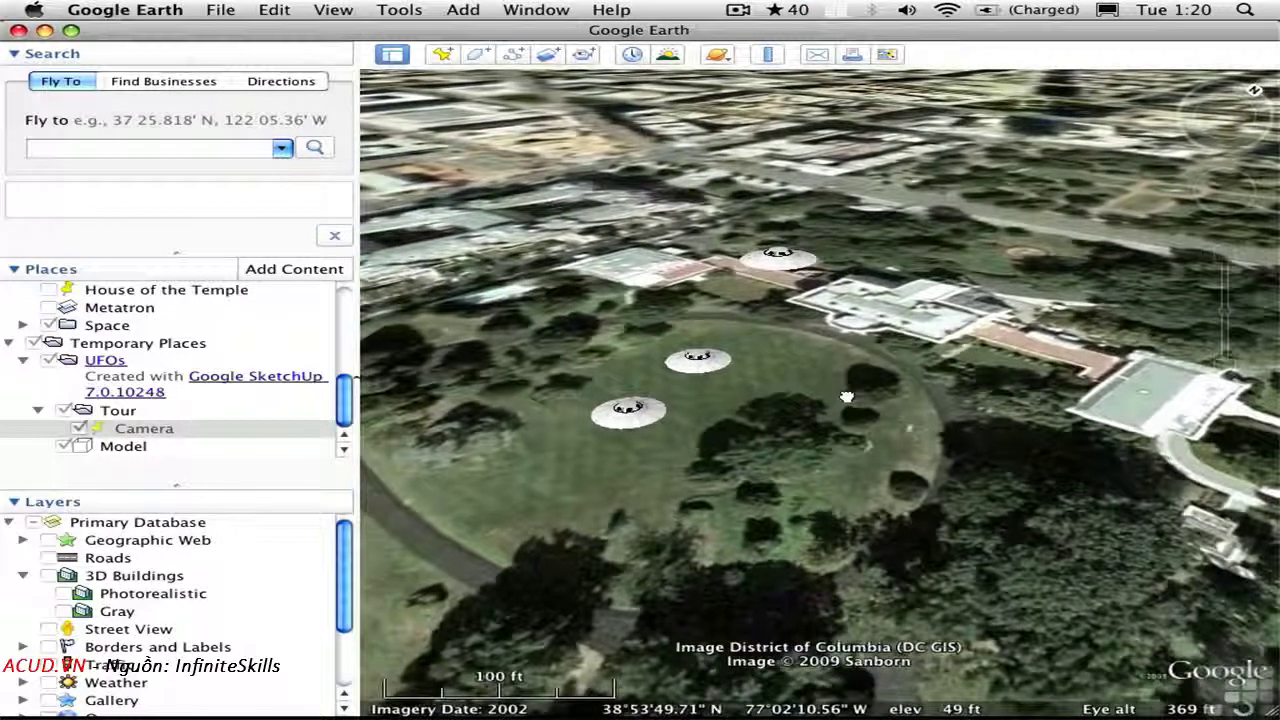
pyautogui.scroll(2, 775, 455)
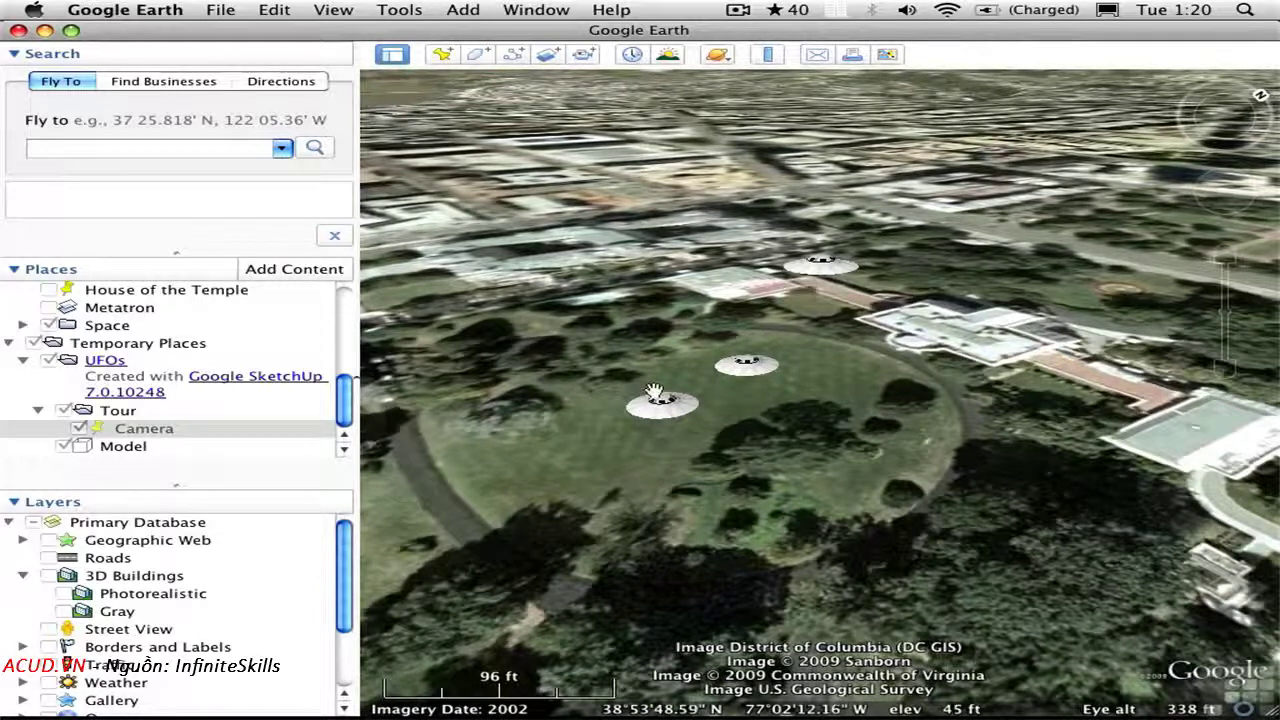
# - Snapshot the saucer close-up as the Camera view and enable the 3D Buildings layer
pyautogui.rightClick(160, 436)
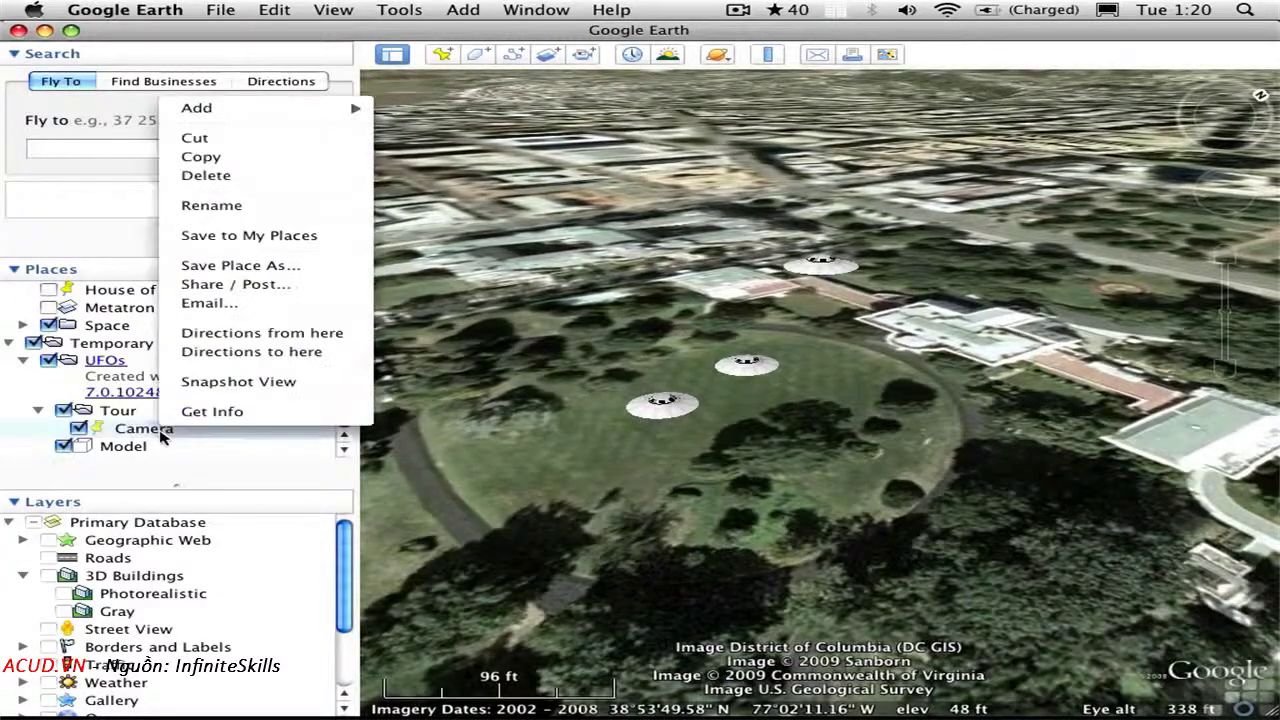
pyautogui.click(230, 385)
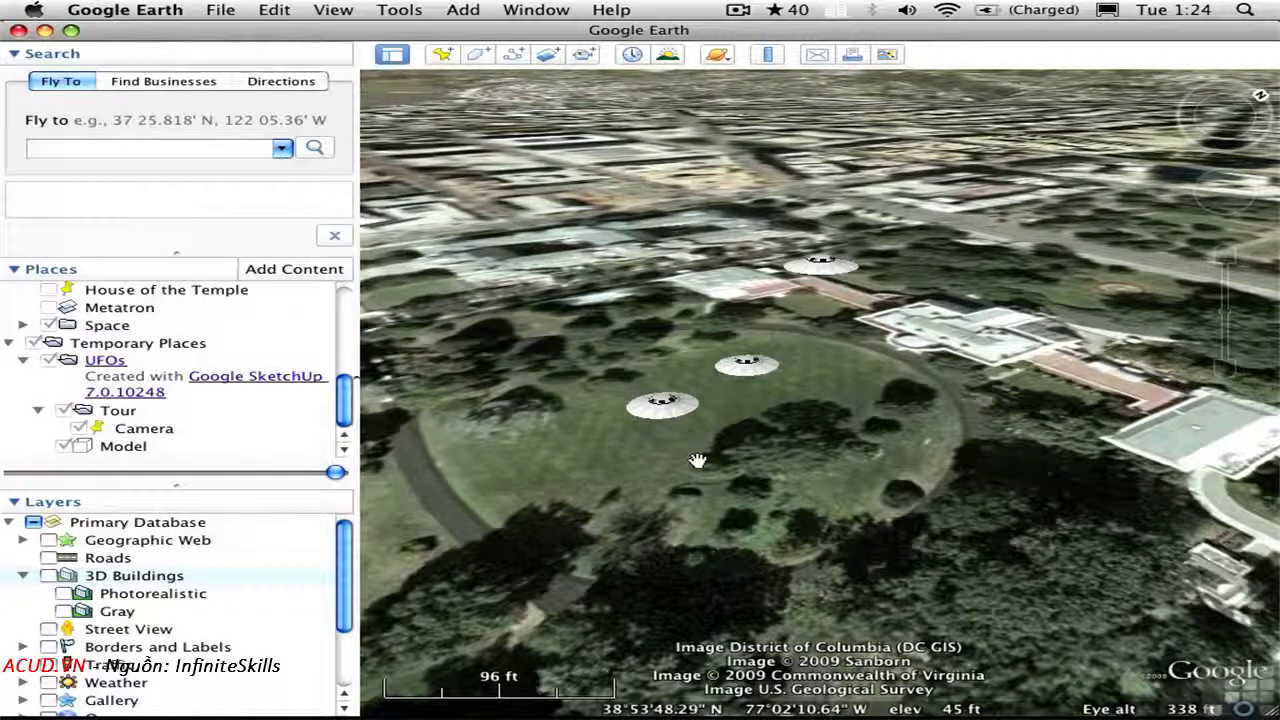
pyautogui.click(48, 576)
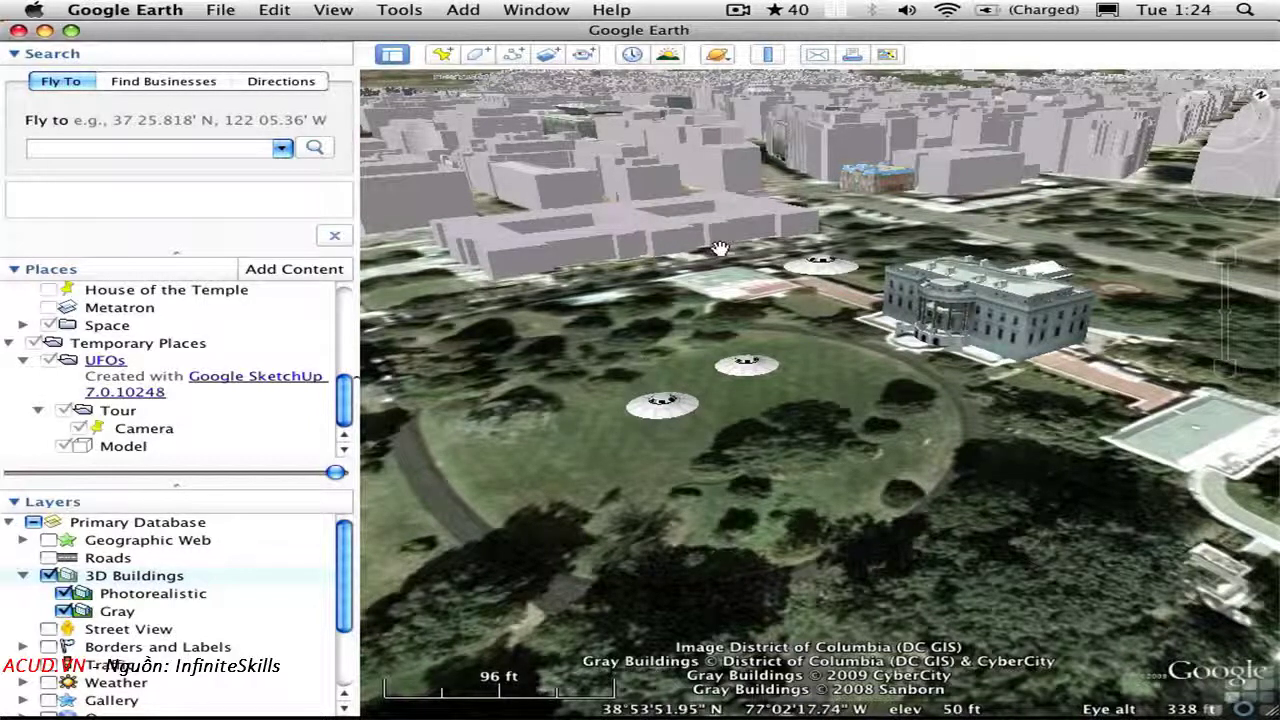
# - Save the UFOs folder from Temporary Places to My Places
pyautogui.click(109, 363)
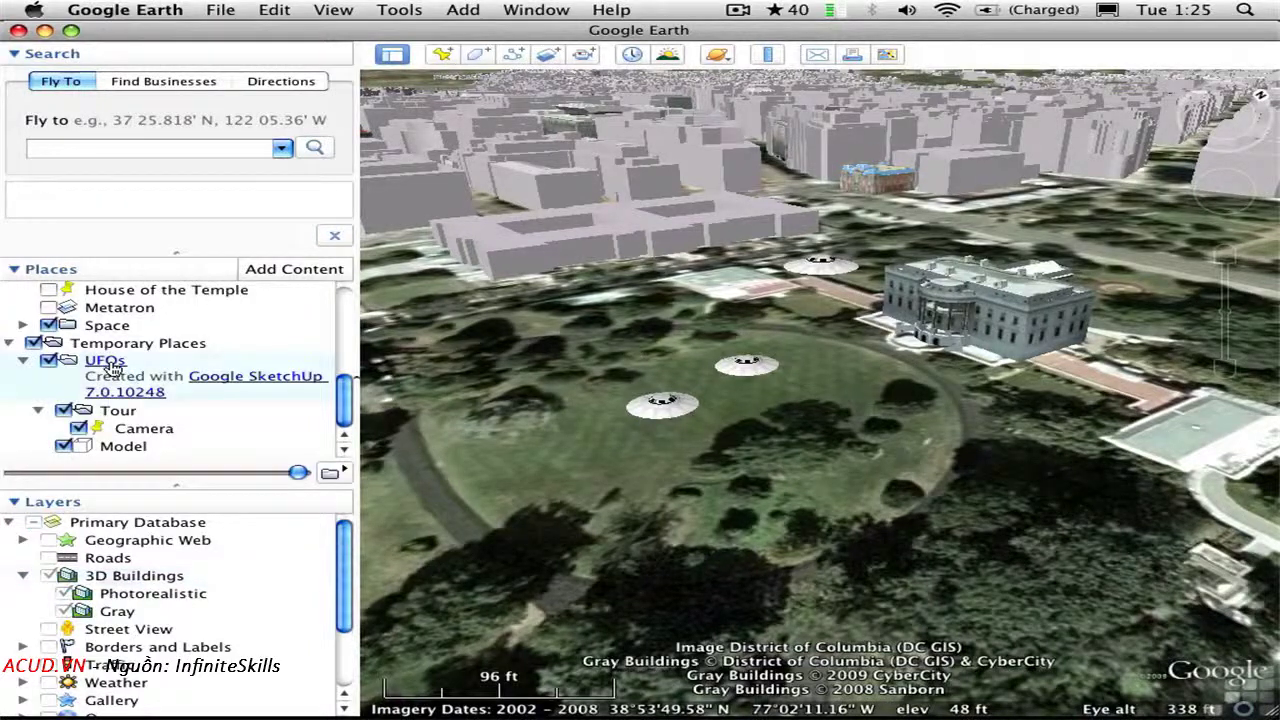
pyautogui.rightClick(110, 364)
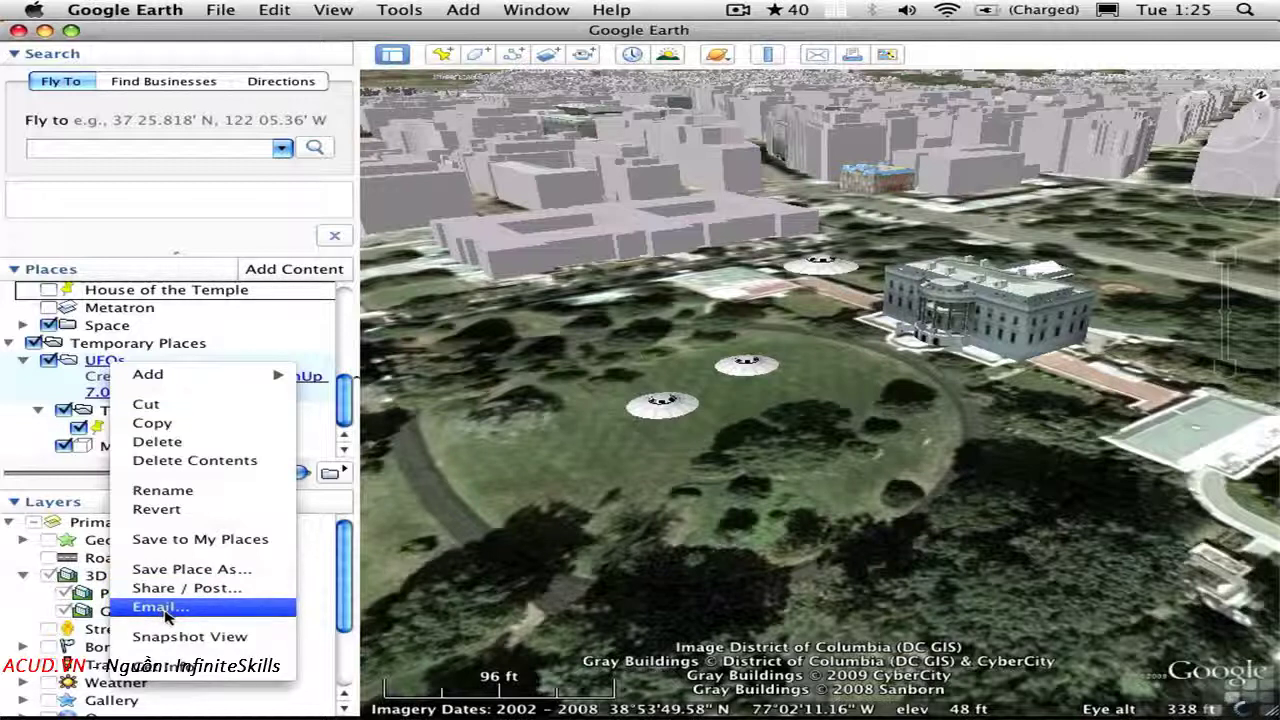
pyautogui.click(195, 541)
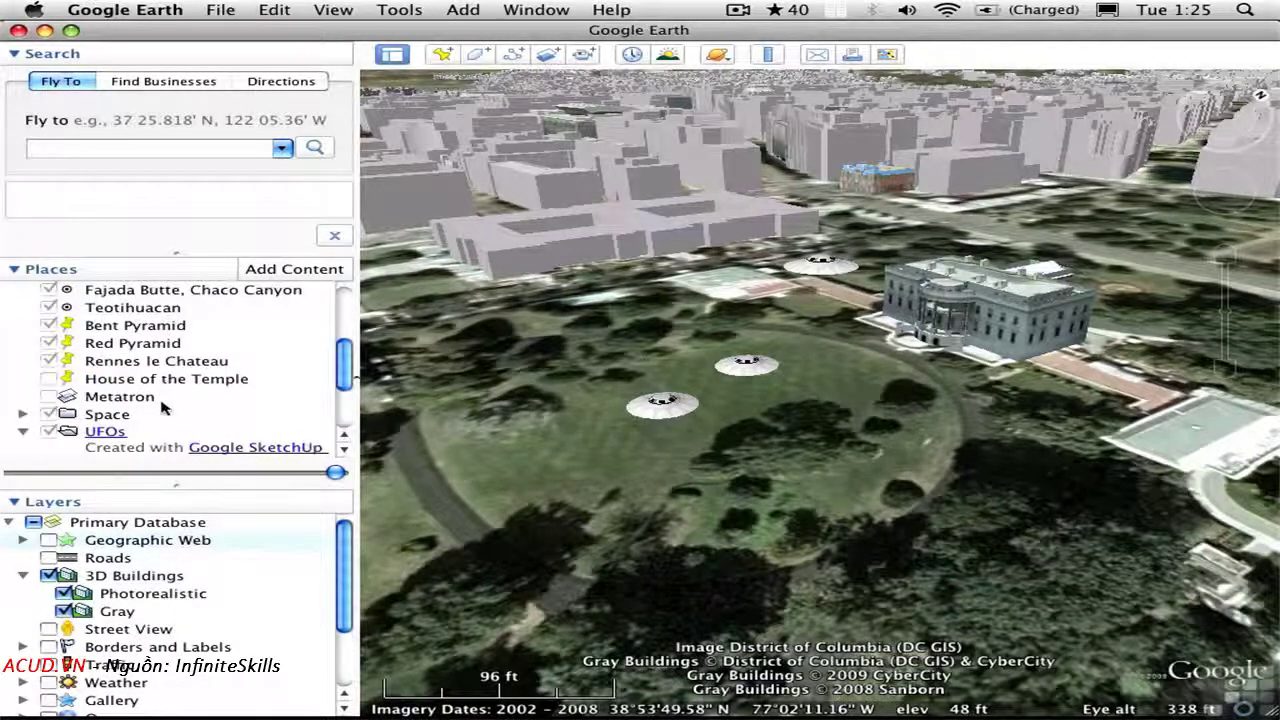
# - Collapse the UFOs folder and choose Share / Post to open the Google Earth Post Wizard
pyautogui.moveTo(344, 368); pyautogui.dragTo(344, 398)
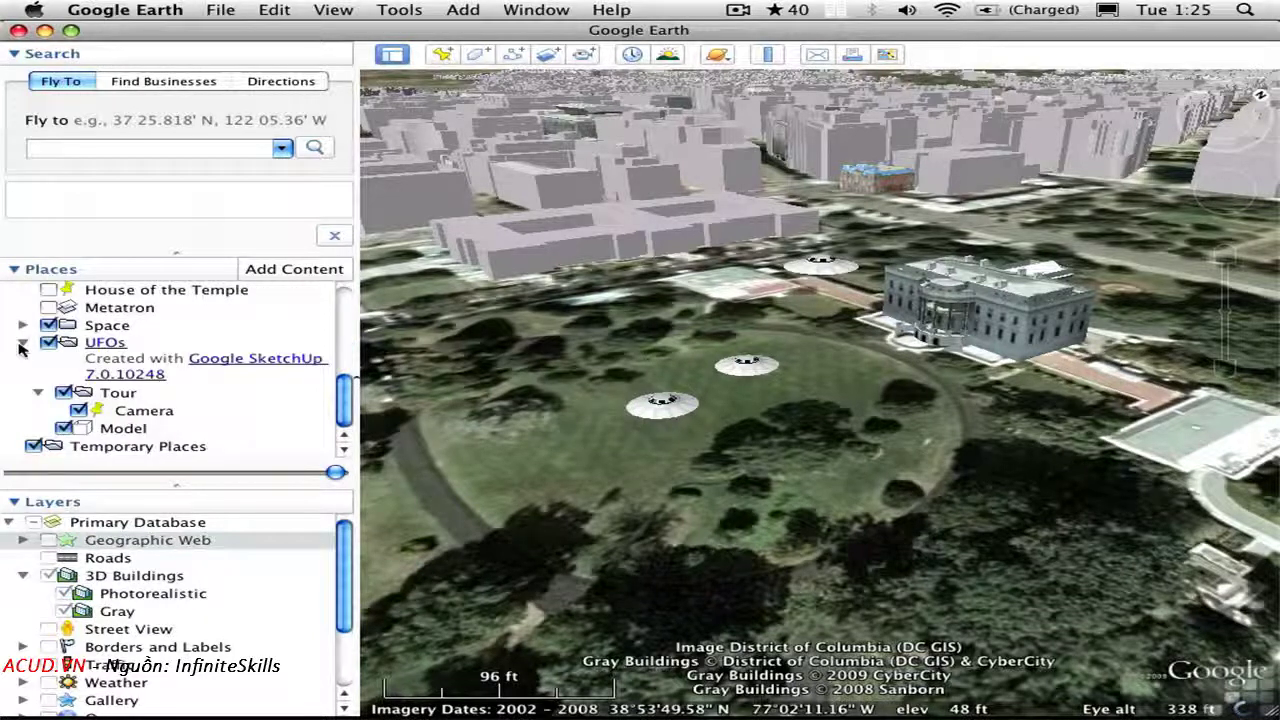
pyautogui.doubleClick(35, 374)
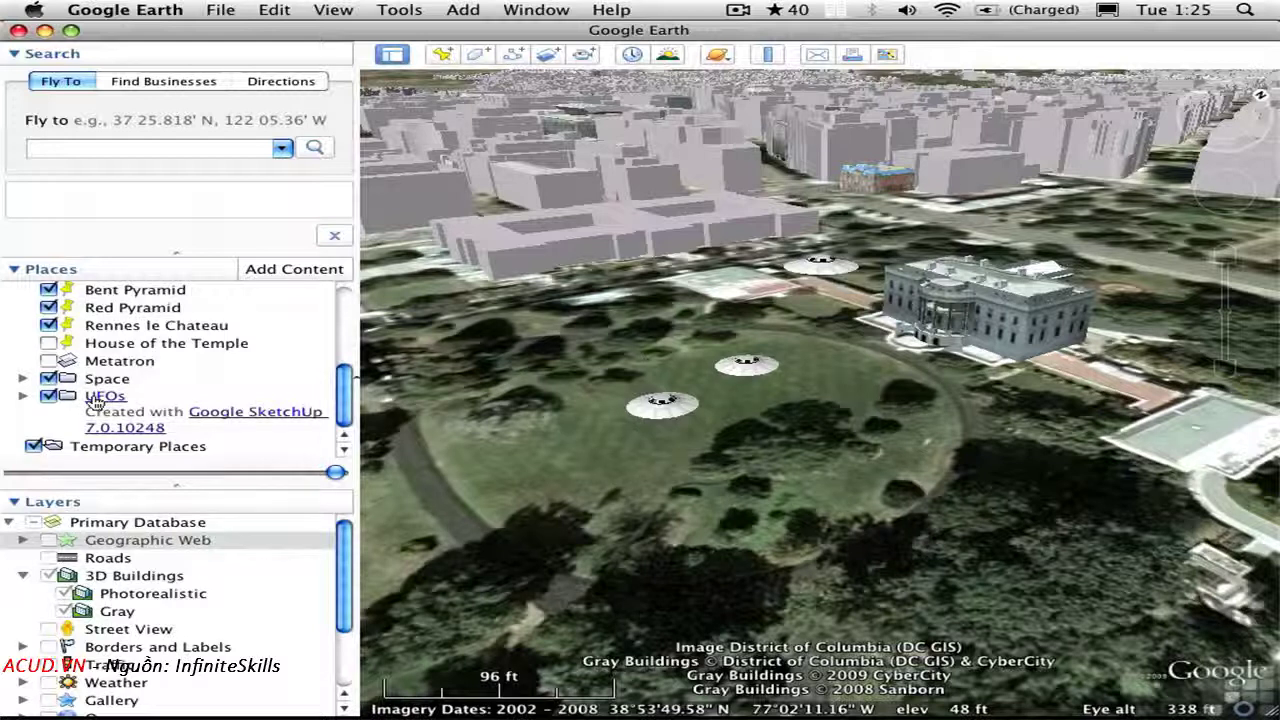
pyautogui.rightClick(96, 398)
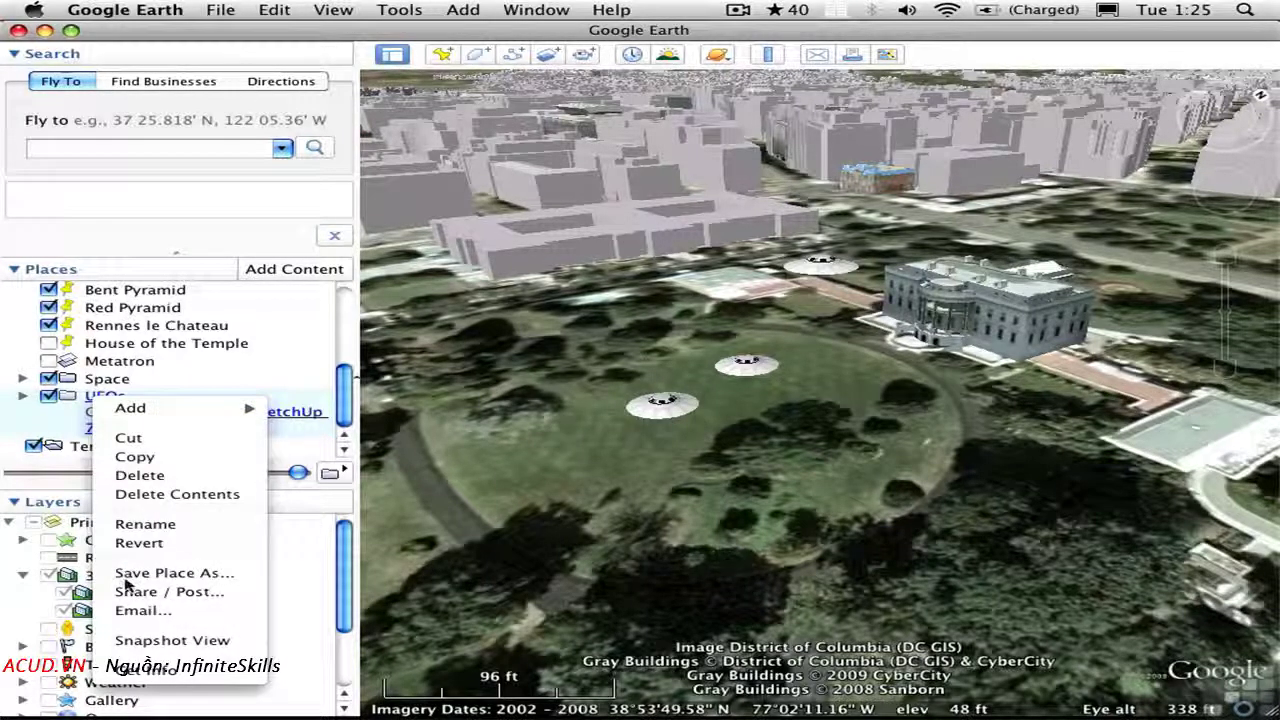
pyautogui.click(278, 608)
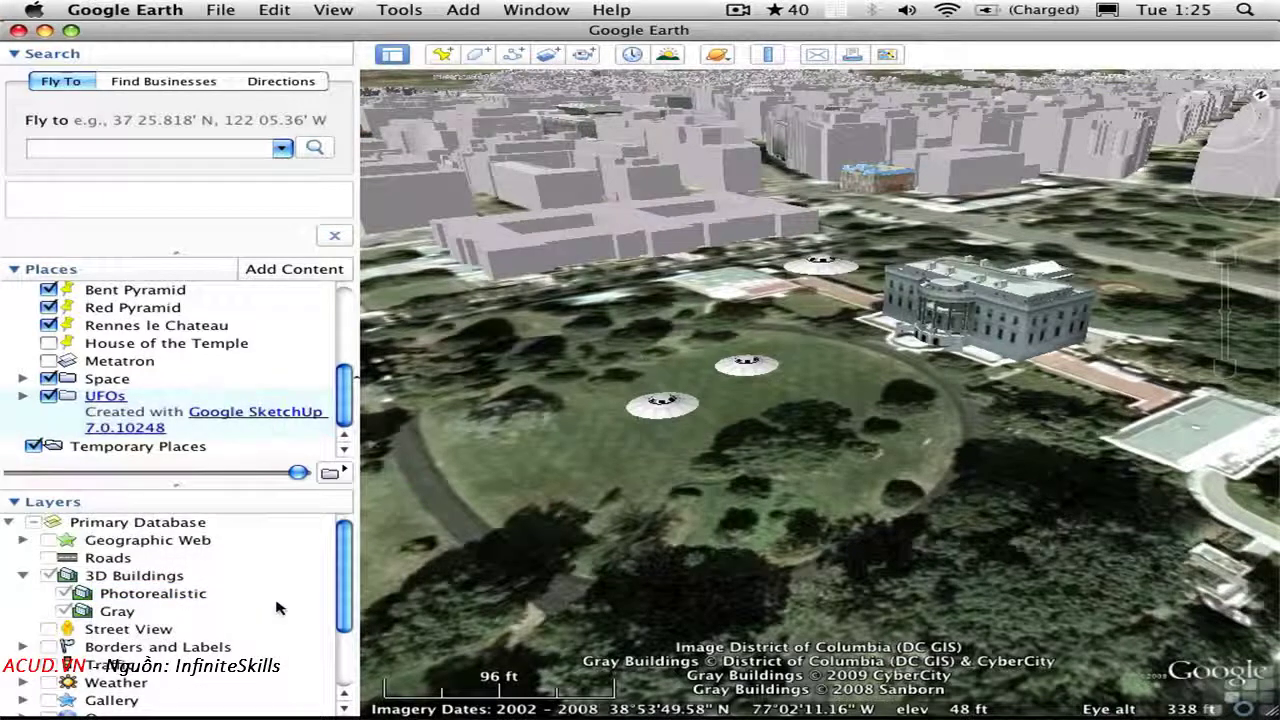